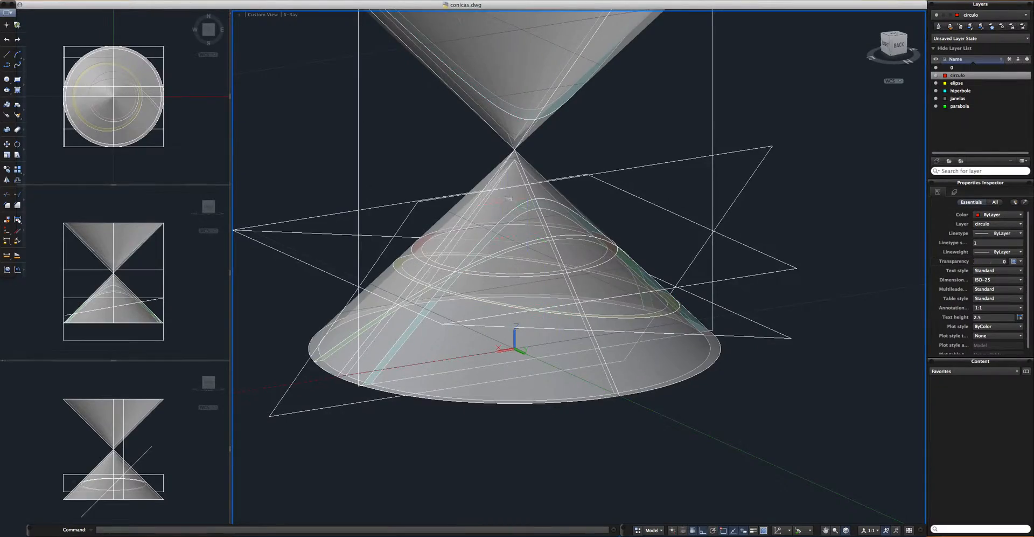
Switch to Layout1 and set its page setup to portrait orientation
{"action": "mouse_move", "coordinate": [507, 200]}
{"action": "middle_mouse_down", "text": "shift"}
{"action": "mouse_move", "coordinate": [604, 256]}
{"action": "mouse_move", "coordinate": [628, 240]}
{"action": "middle_mouse_up", "text": "shift"}
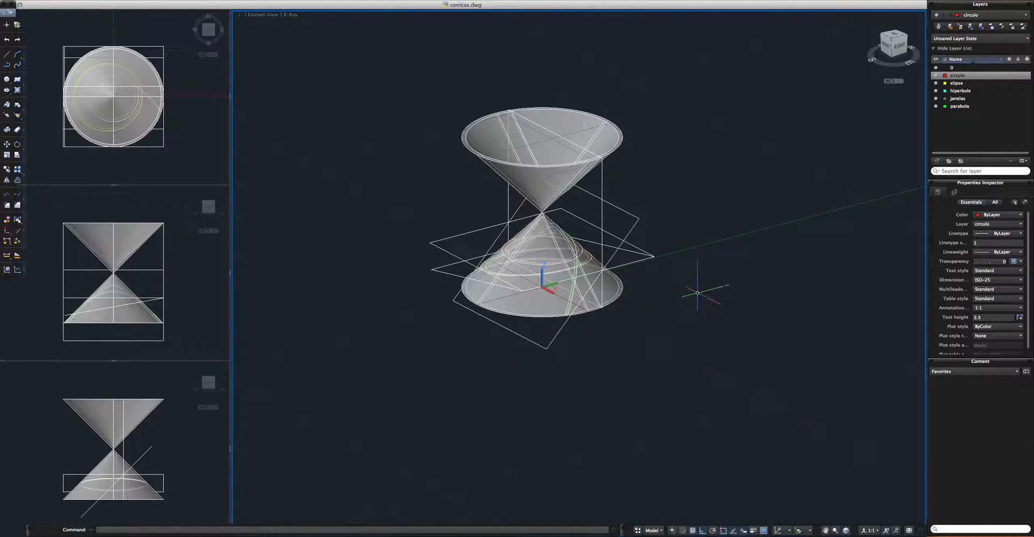
{"action": "left_click", "coordinate": [661, 531]}
{"action": "left_click", "coordinate": [668, 492]}
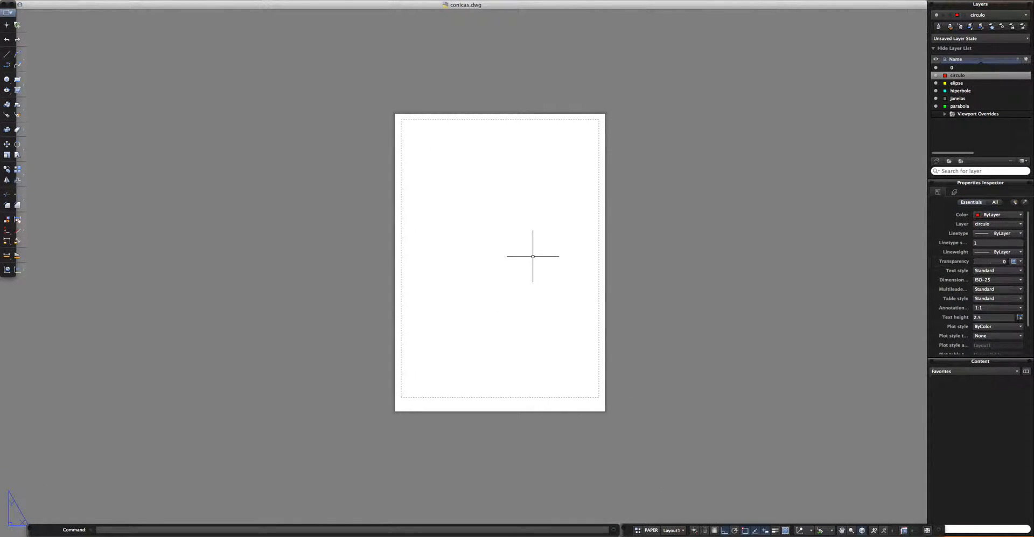
{"action": "type", "text": "p"}
{"action": "key", "text": "Return"}
{"action": "left_click", "coordinate": [470, 183]}
{"action": "left_click", "coordinate": [487, 207]}
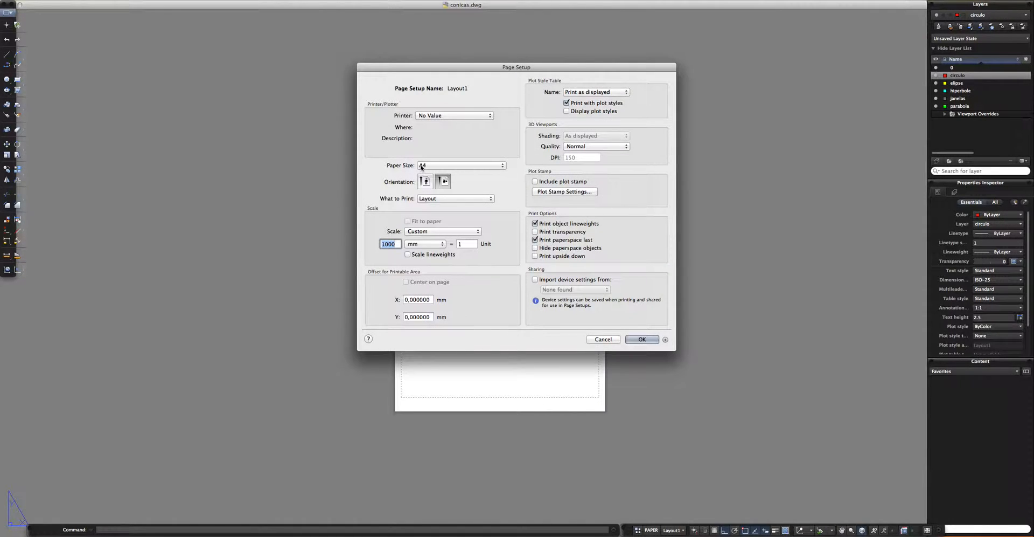
{"action": "left_click", "coordinate": [425, 182]}
{"action": "left_click", "coordinate": [641, 340]}
Create a rectangular layout viewport beside the paper sheet with MVIEW, level with its upper part
{"action": "left_click", "coordinate": [574, 289]}
{"action": "scroll", "coordinate": [529, 269], "scroll_direction": "down", "scroll_amount": 2}
{"action": "middle_click_drag", "start_coordinate": [529, 270], "coordinate": [427, 292]}
{"action": "scroll", "coordinate": [528, 266], "scroll_direction": "up", "scroll_amount": 2}
{"action": "scroll", "coordinate": [479, 270], "scroll_direction": "down", "scroll_amount": 3}
{"action": "scroll", "coordinate": [492, 270], "scroll_direction": "up", "scroll_amount": 2}
{"action": "type", "text": "mview"}
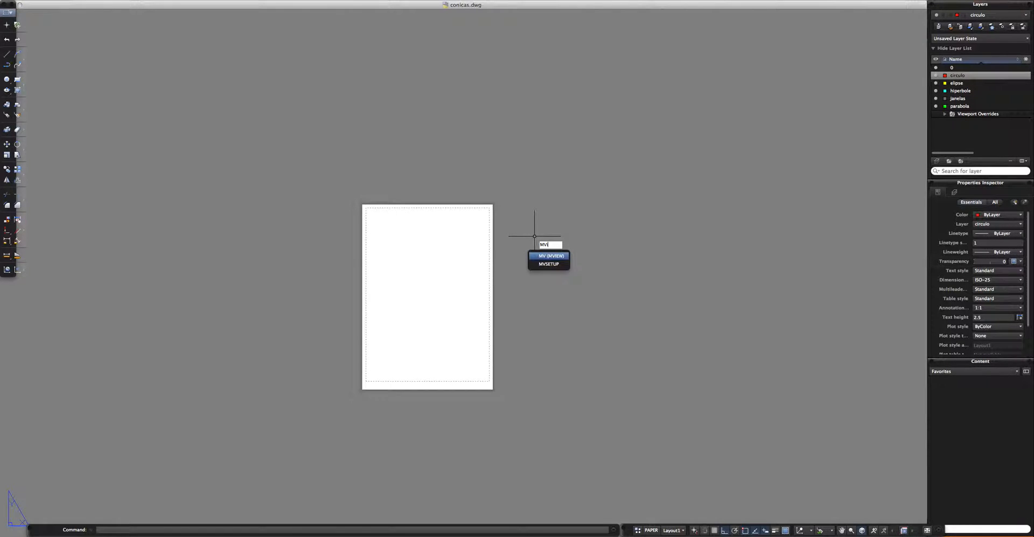
{"action": "key", "text": "Return"}
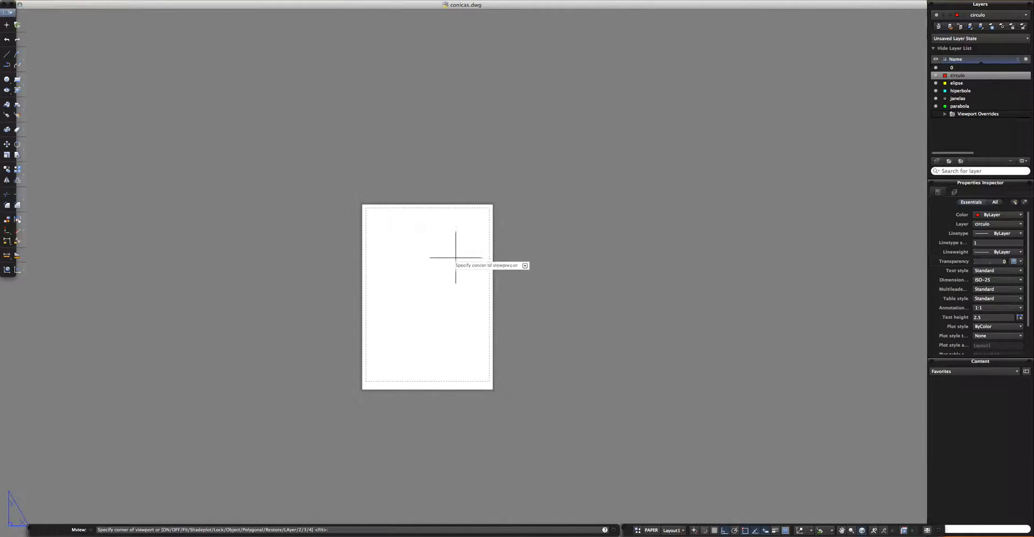
{"action": "left_click", "coordinate": [524, 141]}
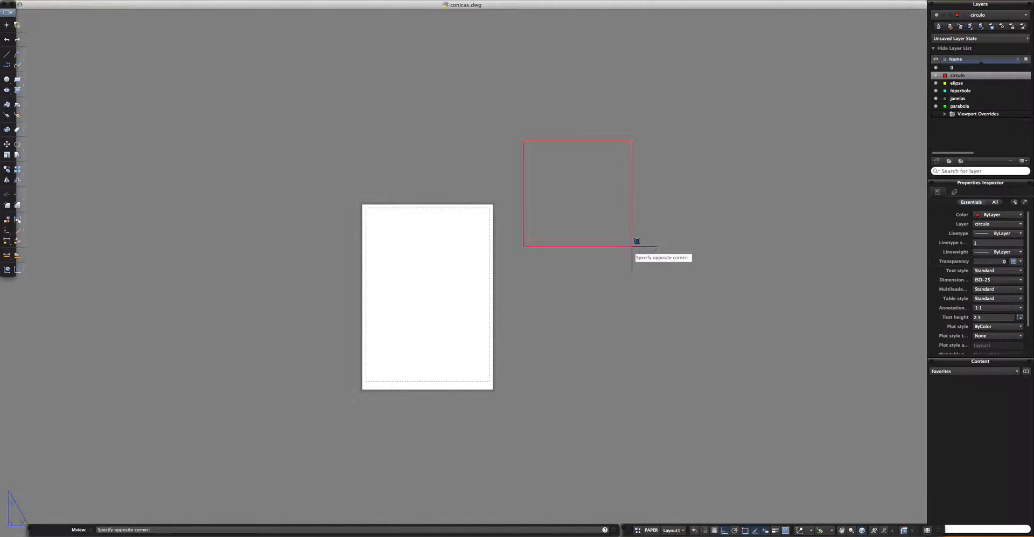
{"action": "left_click", "coordinate": [698, 275]}
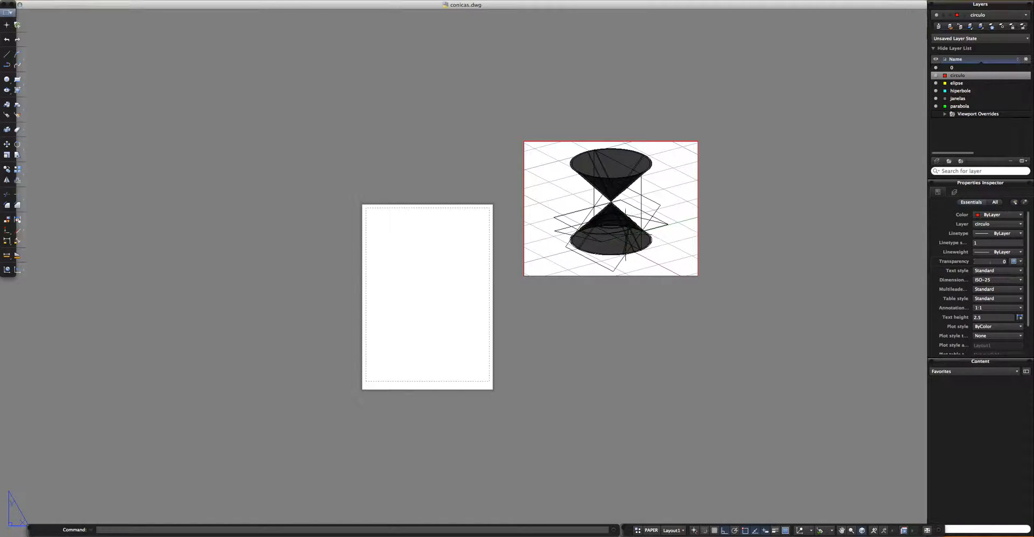
Copy the viewport once straight below the original and once to its right, leaving gaps between them
{"action": "middle_click_drag", "start_coordinate": [667, 216], "coordinate": [570, 174]}
{"action": "left_click", "coordinate": [518, 238]}
{"action": "type", "text": "co"}
{"action": "key", "text": "Return"}
{"action": "left_click", "coordinate": [437, 129]}
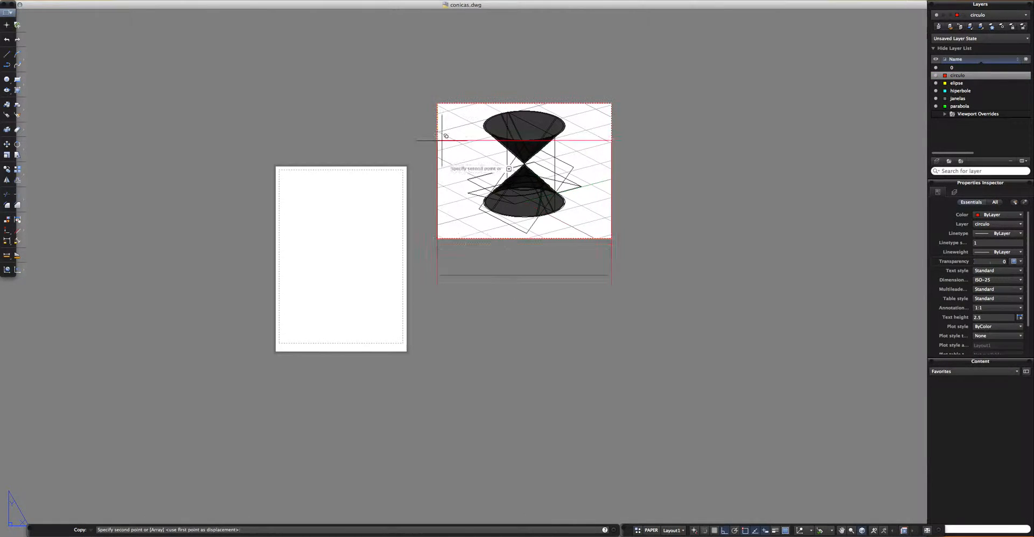
{"action": "left_click", "coordinate": [437, 291]}
{"action": "left_click", "coordinate": [654, 162]}
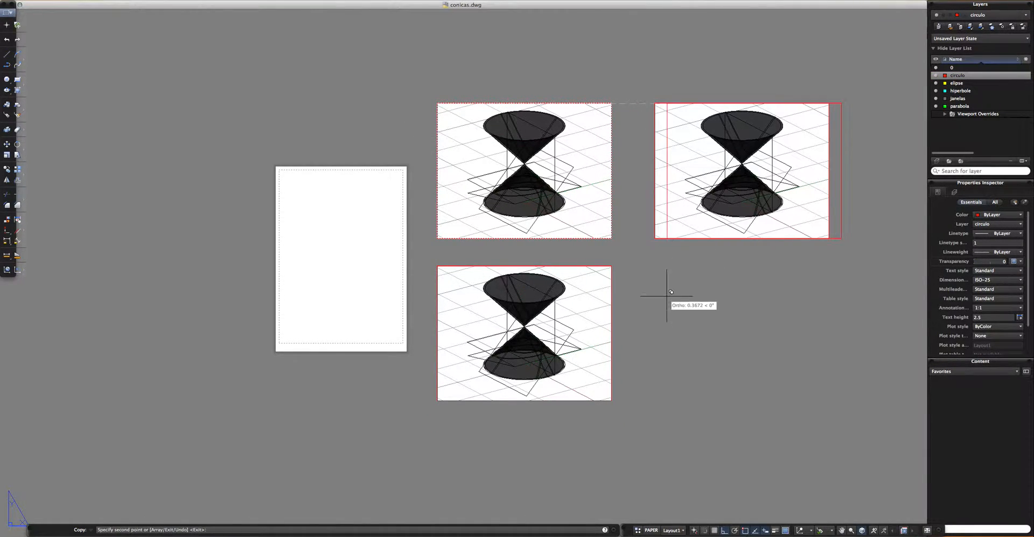
{"action": "key", "text": "Return"}
Copy the lower viewport to the right, beneath the upper-right one, to complete a two-by-two grid
{"action": "left_click_drag", "start_coordinate": [728, 304], "coordinate": [664, 222]}
{"action": "key", "text": "Escape"}
{"action": "left_click_drag", "start_coordinate": [639, 314], "coordinate": [601, 274]}
{"action": "type", "text": "o"}
{"action": "key", "text": "Return"}
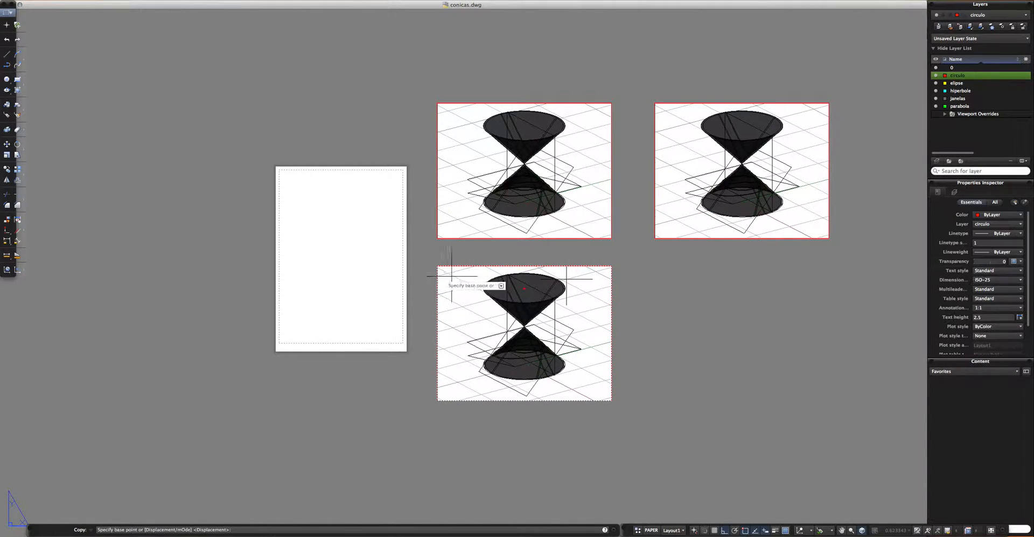
{"action": "left_click", "coordinate": [437, 266]}
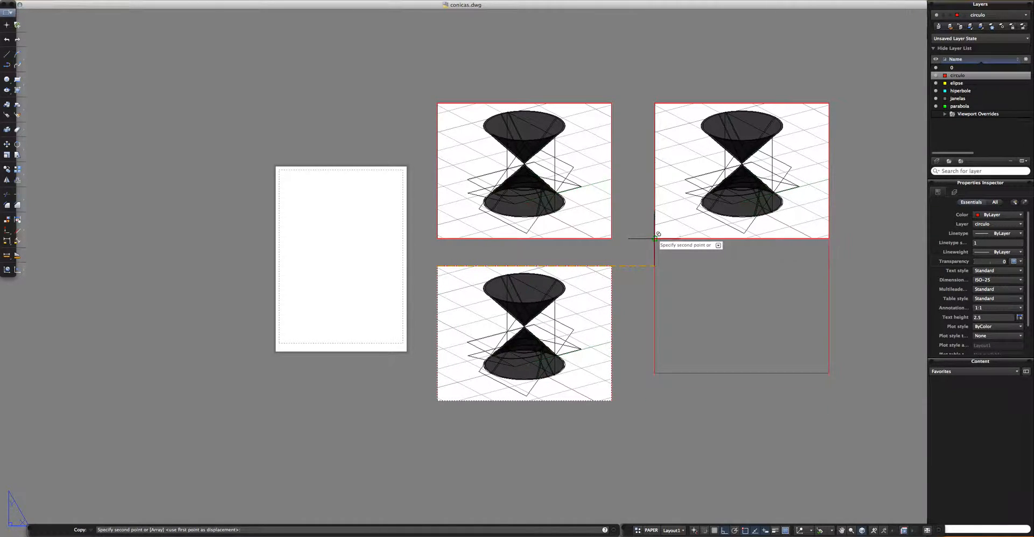
{"action": "left_click", "coordinate": [658, 252]}
{"action": "key", "text": "Return"}
{"action": "middle_click_drag", "start_coordinate": [660, 259], "coordinate": [609, 250]}
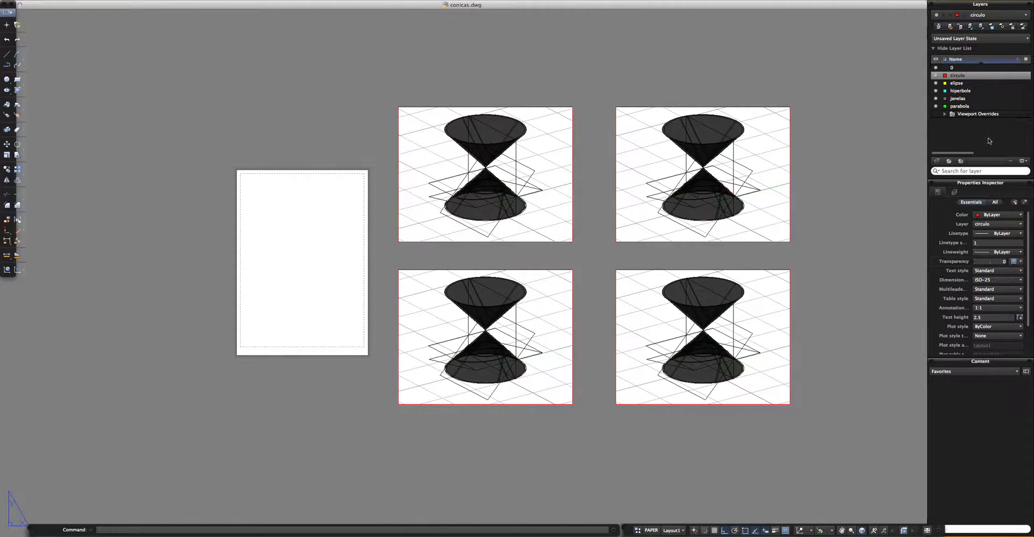
Activate the upper-left viewport and change its visual style to 2D Wireframe
{"action": "left_click", "coordinate": [959, 91]}
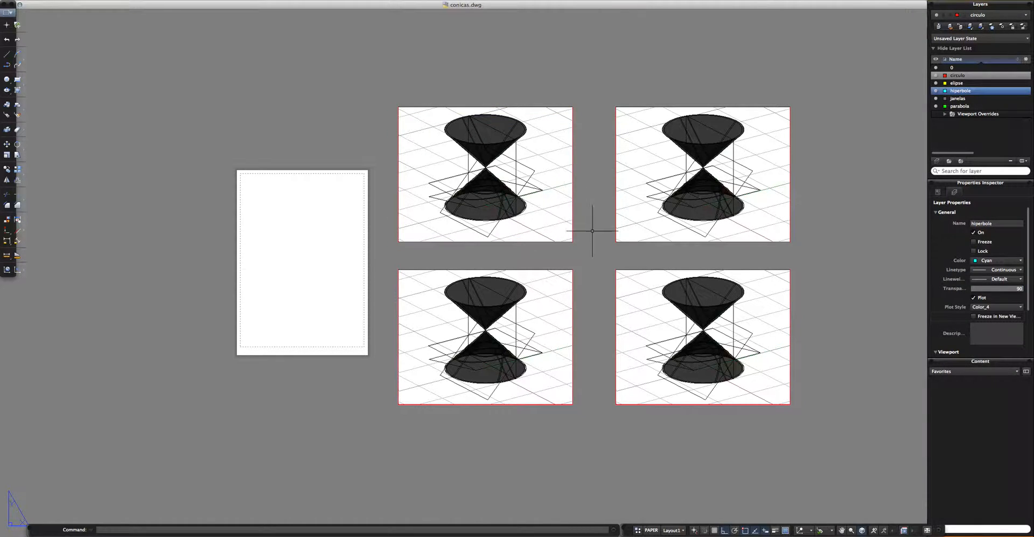
{"action": "double_click", "coordinate": [546, 188]}
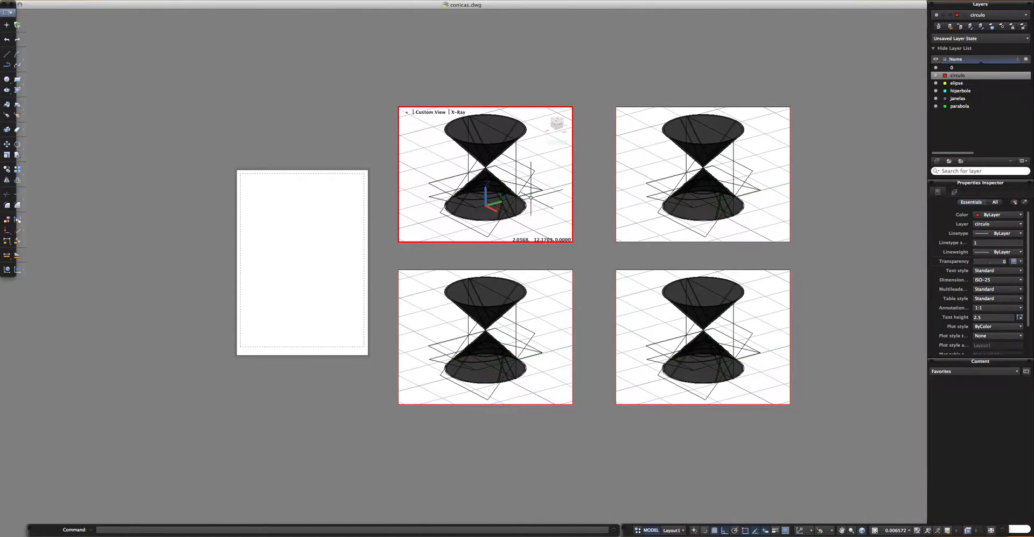
{"action": "left_click", "coordinate": [458, 112]}
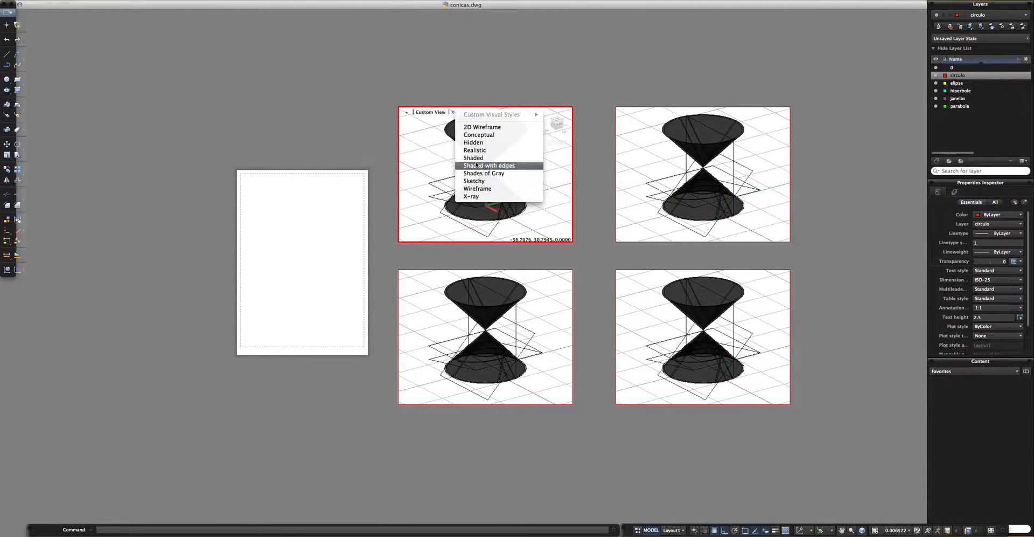
{"action": "left_click", "coordinate": [482, 127]}
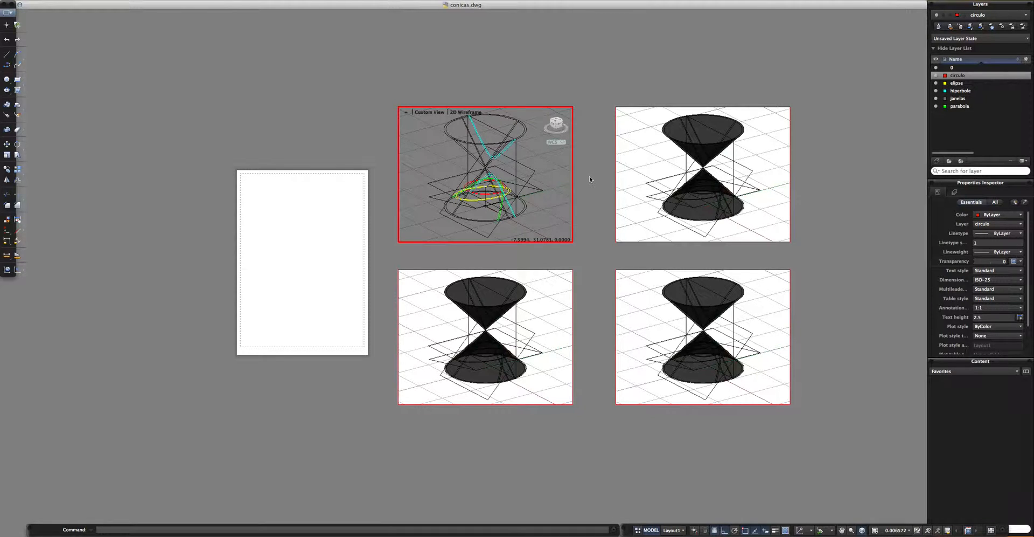
Freeze layers 0, elipse, hiperbole and parabola in the upper-left viewport only, and return to paper space
{"action": "left_click_drag", "start_coordinate": [928, 119], "coordinate": [835, 121]}
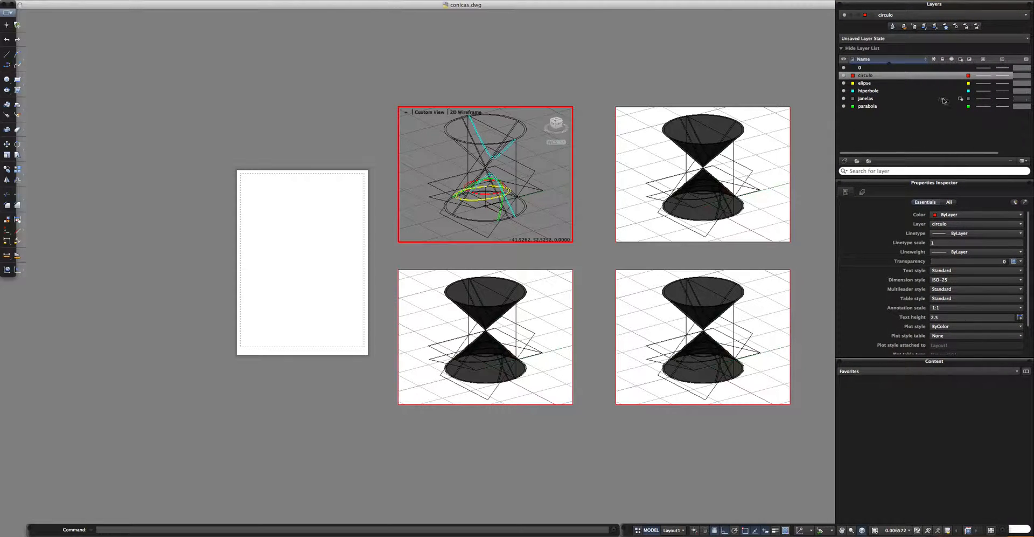
{"action": "left_click", "coordinate": [962, 67]}
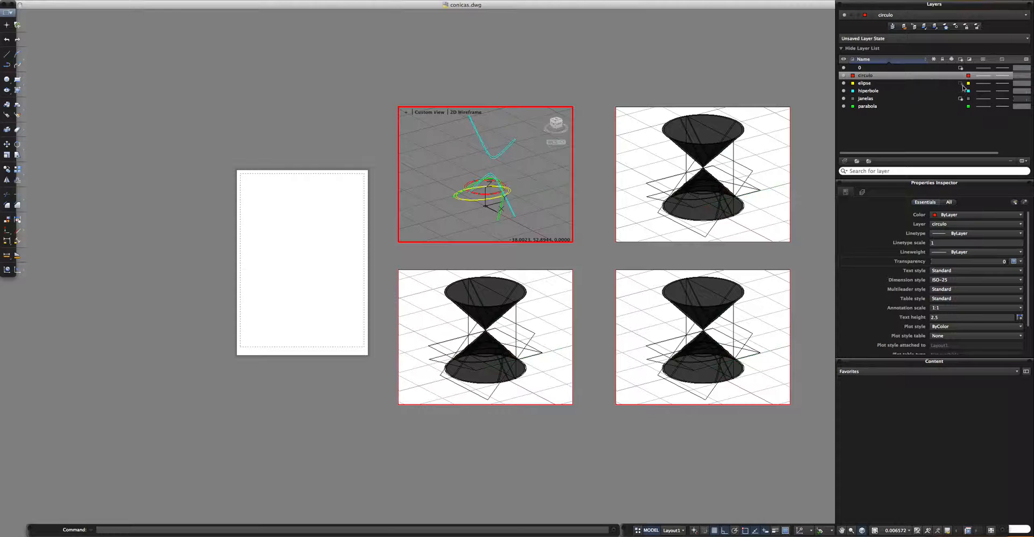
{"action": "left_click", "coordinate": [961, 91]}
{"action": "double_click", "coordinate": [825, 180]}
Move all four viewports to the janelas layer
{"action": "left_click_drag", "start_coordinate": [802, 317], "coordinate": [469, 112]}
{"action": "right_click", "coordinate": [503, 41]}
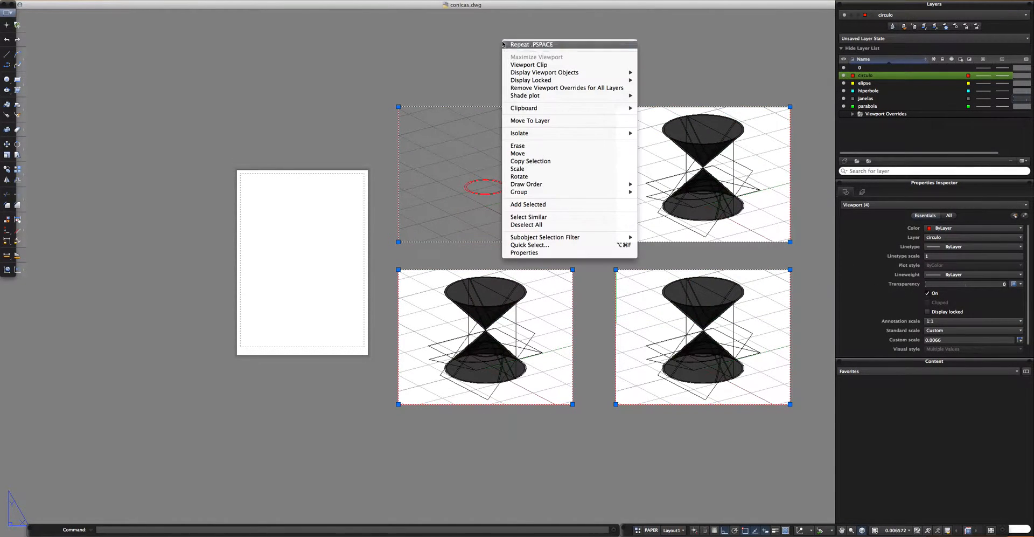
{"action": "left_click", "coordinate": [550, 122]}
{"action": "left_click", "coordinate": [470, 169]}
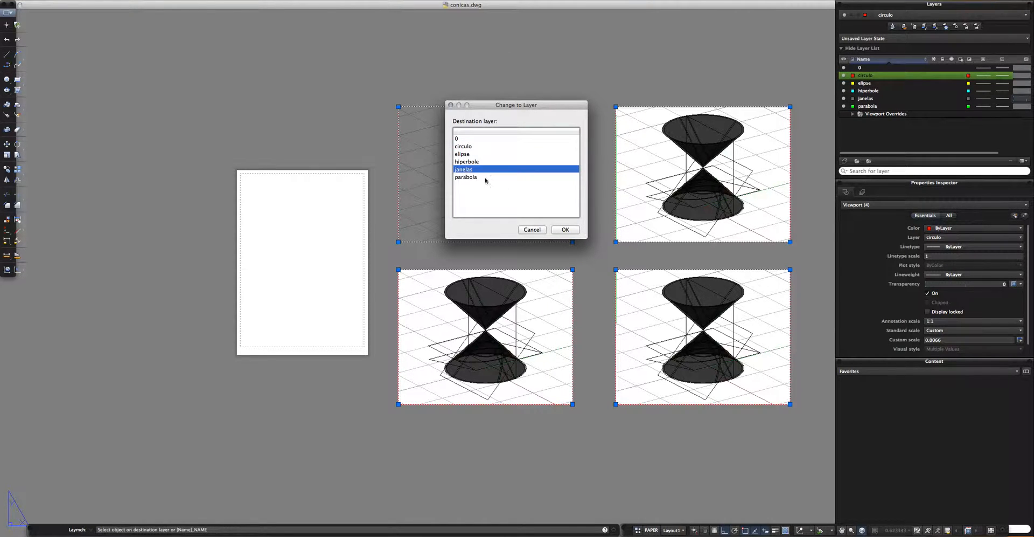
{"action": "left_click", "coordinate": [565, 229]}
In the upper-left viewport, freeze the circulo layer and thaw the hiperbole layer
{"action": "double_click", "coordinate": [560, 199]}
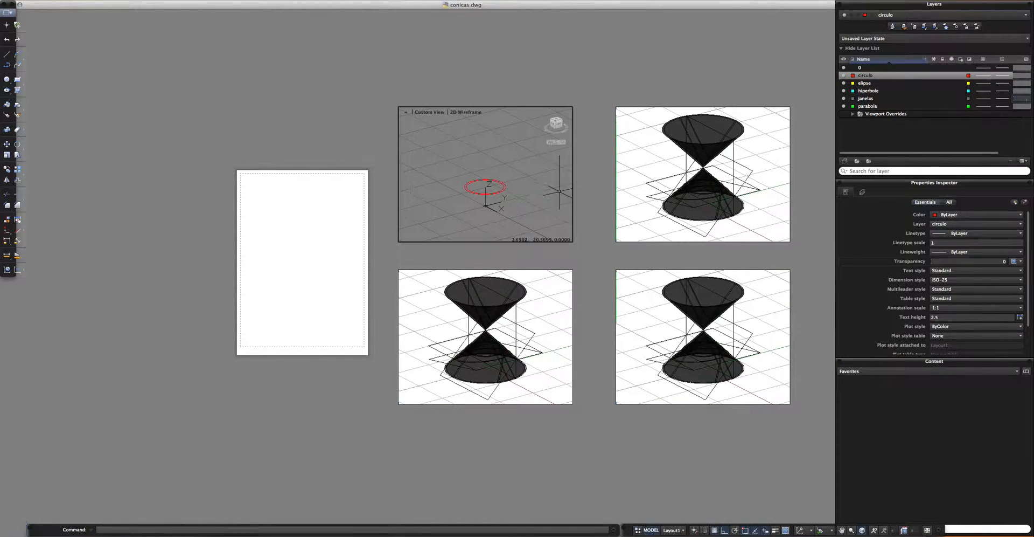
{"action": "scroll", "coordinate": [489, 210], "scroll_direction": "up", "scroll_amount": 2}
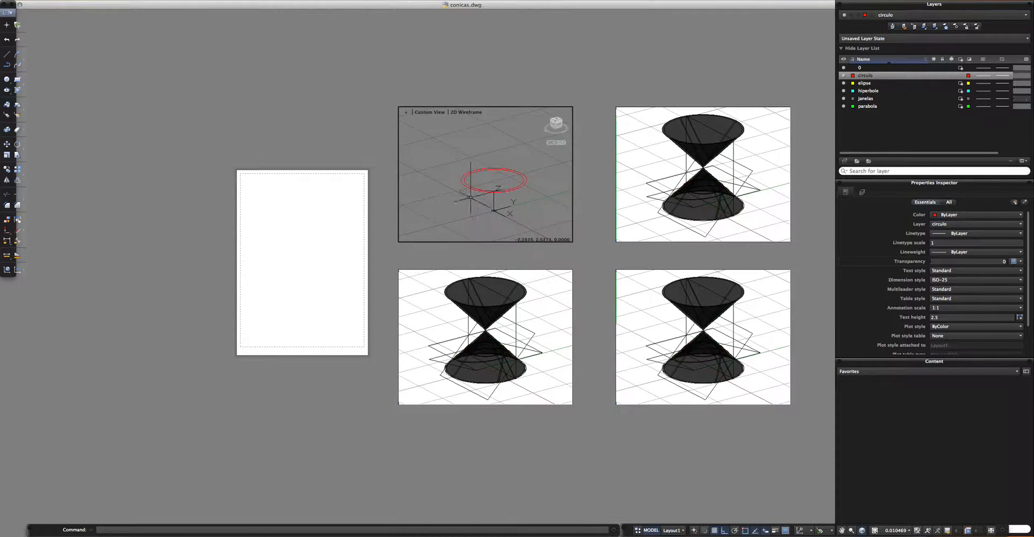
{"action": "scroll", "coordinate": [489, 174], "scroll_direction": "up", "scroll_amount": 2}
{"action": "mouse_move", "coordinate": [465, 183]}
{"action": "middle_mouse_down"}
{"action": "mouse_move", "coordinate": [481, 183]}
{"action": "mouse_move", "coordinate": [472, 175]}
{"action": "middle_mouse_up"}
{"action": "scroll", "coordinate": [488, 176], "scroll_direction": "down", "scroll_amount": 2}
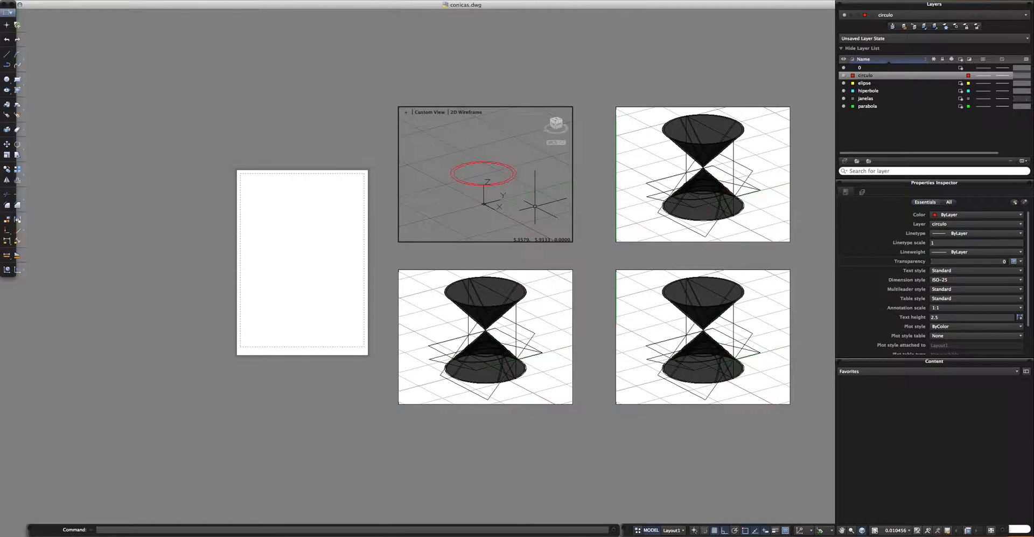
{"action": "scroll", "coordinate": [487, 172], "scroll_direction": "up", "scroll_amount": 3}
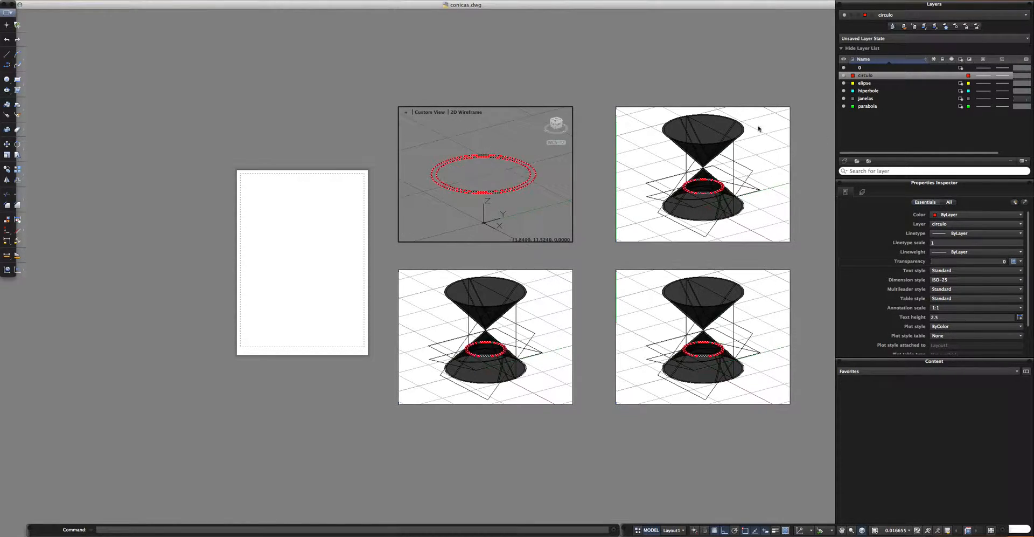
{"action": "left_click", "coordinate": [961, 91]}
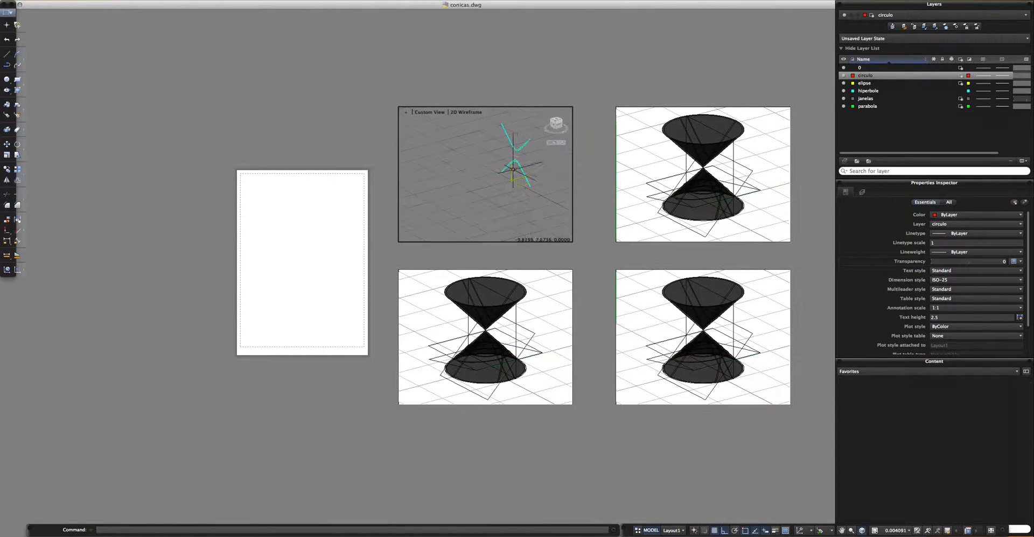
Set the upper-left viewport to the Front view of the hyperbola
{"action": "scroll", "coordinate": [505, 184], "scroll_direction": "up", "scroll_amount": 2}
{"action": "scroll", "coordinate": [504, 184], "scroll_direction": "down", "scroll_amount": 1}
{"action": "mouse_move", "coordinate": [493, 183]}
{"action": "middle_mouse_down"}
{"action": "mouse_move", "coordinate": [471, 185]}
{"action": "mouse_move", "coordinate": [488, 193]}
{"action": "middle_mouse_up"}
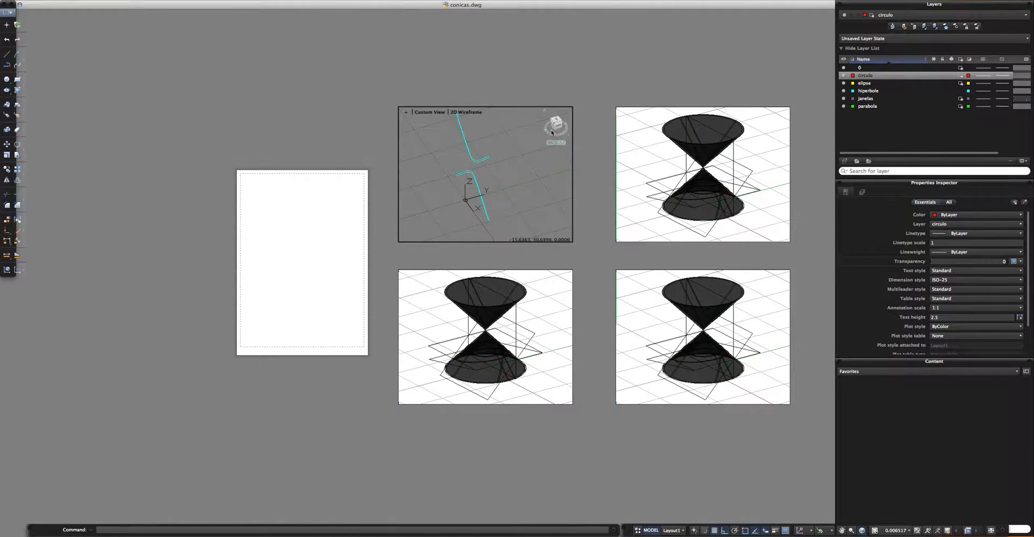
{"action": "mouse_move", "coordinate": [529, 195]}
{"action": "middle_mouse_down", "text": "shift"}
{"action": "mouse_move", "coordinate": [517, 165]}
{"action": "mouse_move", "coordinate": [507, 188]}
{"action": "mouse_move", "coordinate": [492, 167]}
{"action": "mouse_move", "coordinate": [495, 193]}
{"action": "mouse_move", "coordinate": [483, 184]}
{"action": "middle_mouse_up", "text": "shift"}
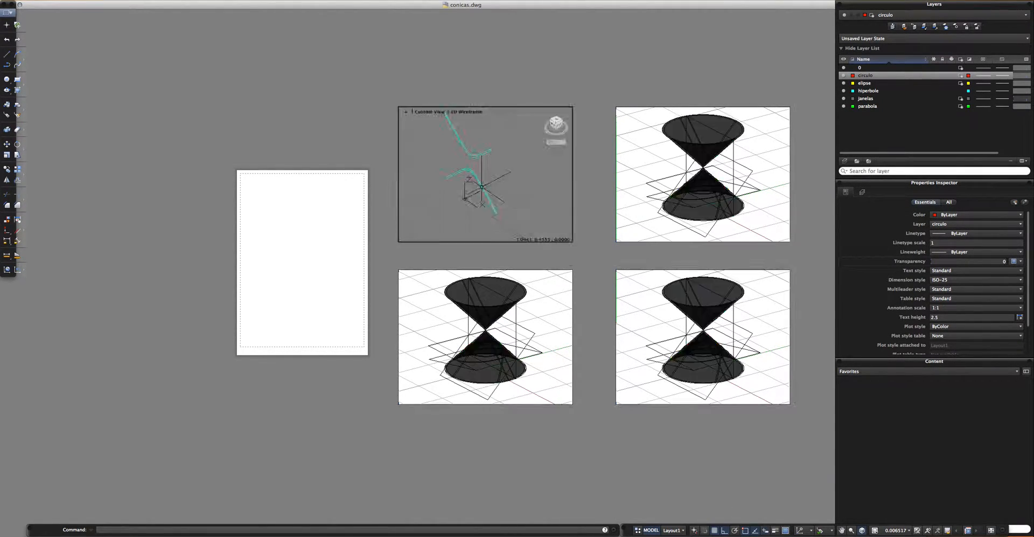
{"action": "left_click", "coordinate": [554, 127]}
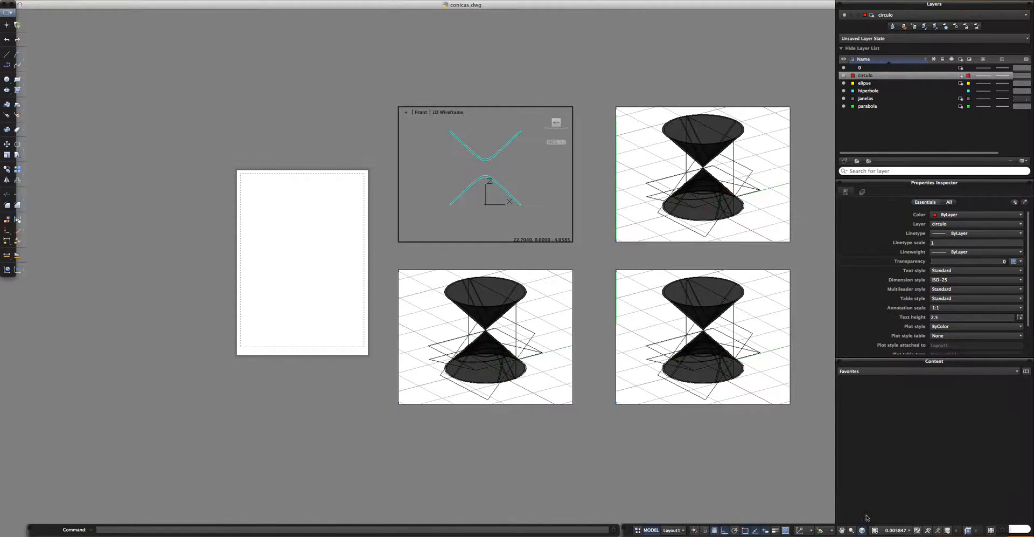
Set the upper-left viewport's scale to 1:100, centre the hyperbola in it and return to paper space
{"action": "left_click", "coordinate": [893, 532]}
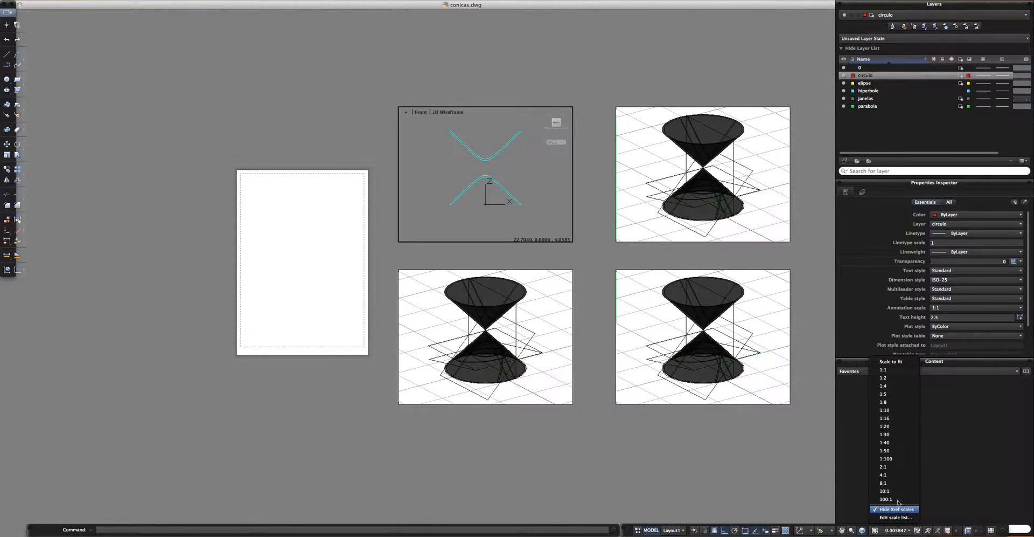
{"action": "left_click", "coordinate": [894, 462]}
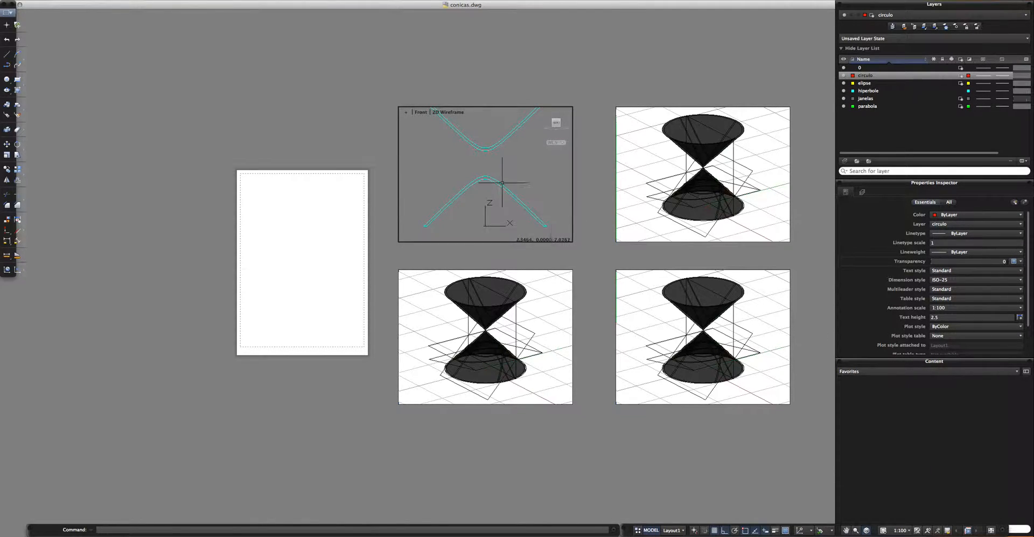
{"action": "middle_click_drag", "start_coordinate": [515, 163], "coordinate": [522, 178]}
{"action": "double_click", "coordinate": [591, 179]}
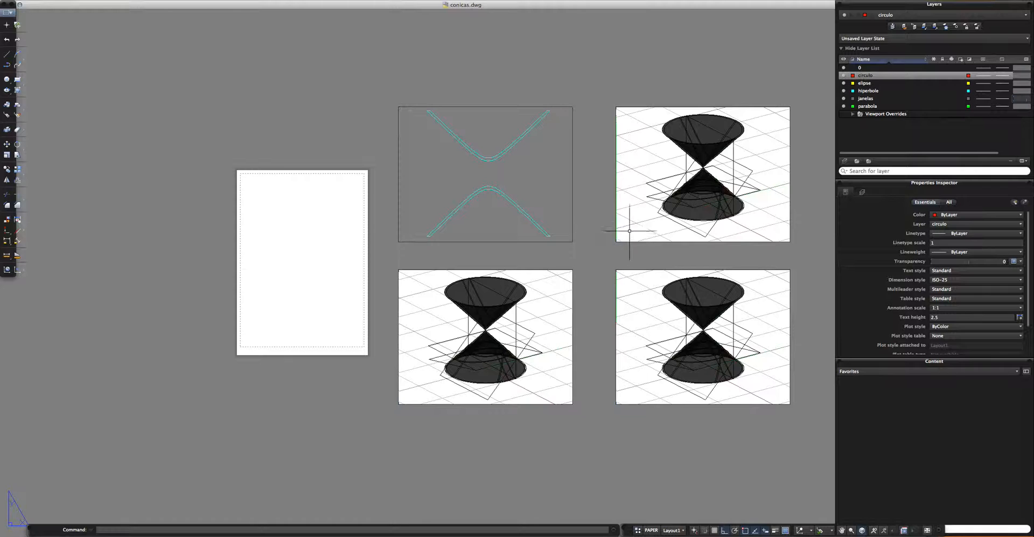
Activate the upper-right viewport and change its visual style to 2D Wireframe
{"action": "double_click", "coordinate": [636, 194]}
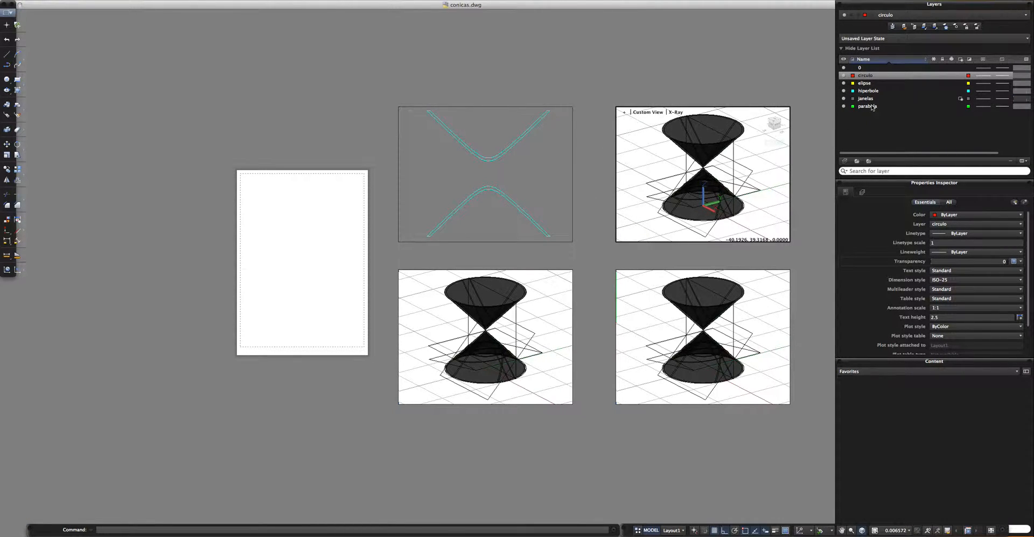
{"action": "left_click", "coordinate": [673, 112]}
{"action": "left_click", "coordinate": [695, 132]}
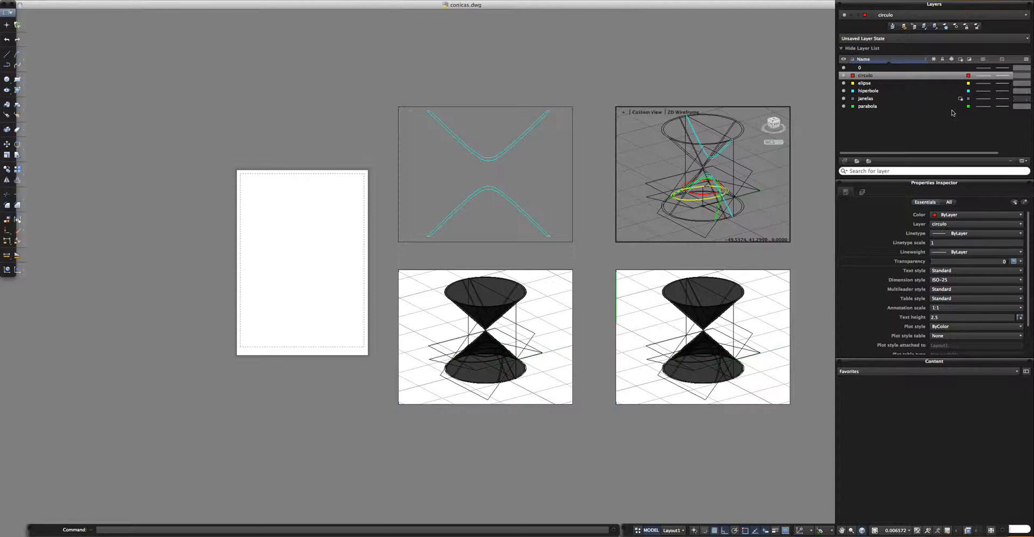
Freeze layers 0, circulo, elipse and hiperbole in the upper-right viewport and set it to the Front view
{"action": "left_click", "coordinate": [961, 90]}
{"action": "left_click", "coordinate": [961, 84]}
{"action": "left_click", "coordinate": [961, 67]}
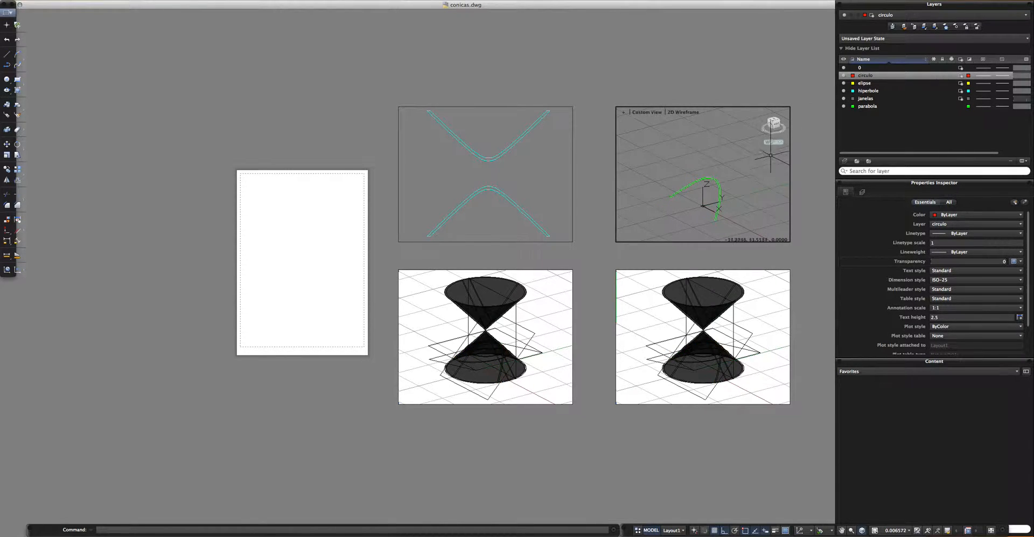
{"action": "left_click", "coordinate": [770, 127]}
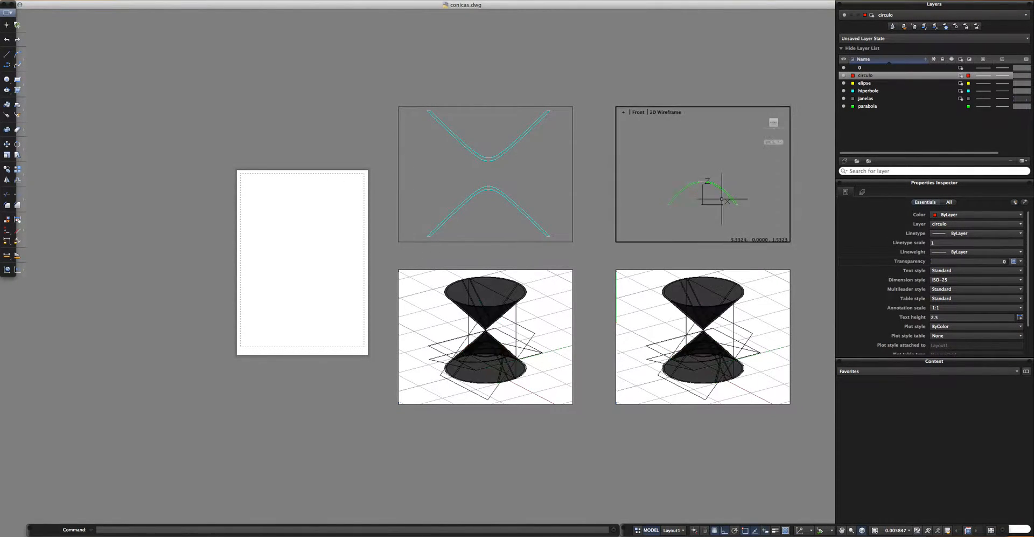
Align the UCS to the parabola object in the upper-right viewport with the UCS Object option
{"action": "mouse_move", "coordinate": [725, 204]}
{"action": "middle_mouse_down", "text": "shift"}
{"action": "mouse_move", "coordinate": [664, 218]}
{"action": "mouse_move", "coordinate": [696, 221]}
{"action": "mouse_move", "coordinate": [693, 208]}
{"action": "middle_mouse_up", "text": "shift"}
{"action": "mouse_move", "coordinate": [697, 210]}
{"action": "middle_mouse_down", "text": "shift"}
{"action": "mouse_move", "coordinate": [699, 200]}
{"action": "mouse_move", "coordinate": [676, 203]}
{"action": "mouse_move", "coordinate": [703, 213]}
{"action": "mouse_move", "coordinate": [703, 202]}
{"action": "mouse_move", "coordinate": [719, 203]}
{"action": "mouse_move", "coordinate": [692, 200]}
{"action": "middle_mouse_up", "text": "shift"}
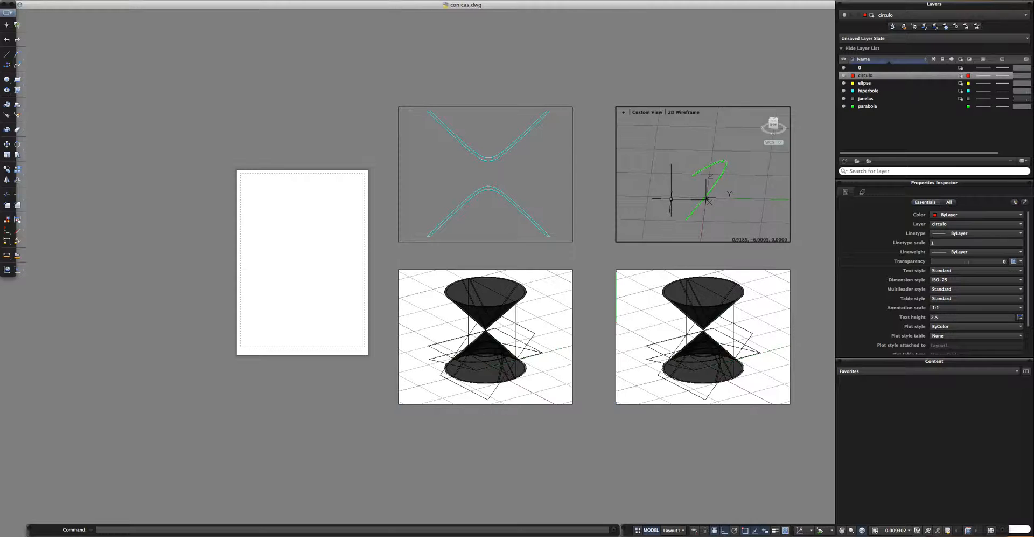
{"action": "type", "text": "cs"}
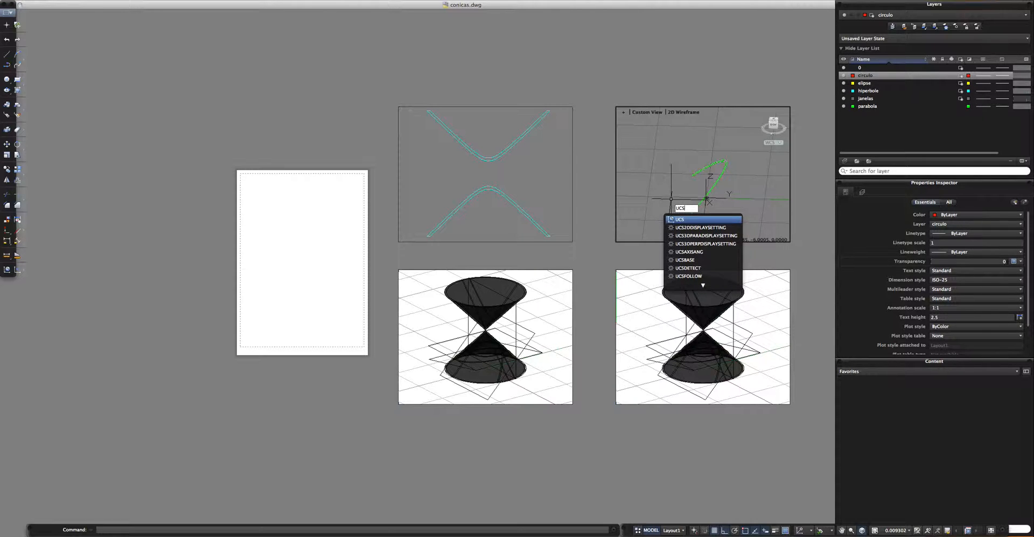
{"action": "key", "text": "Return"}
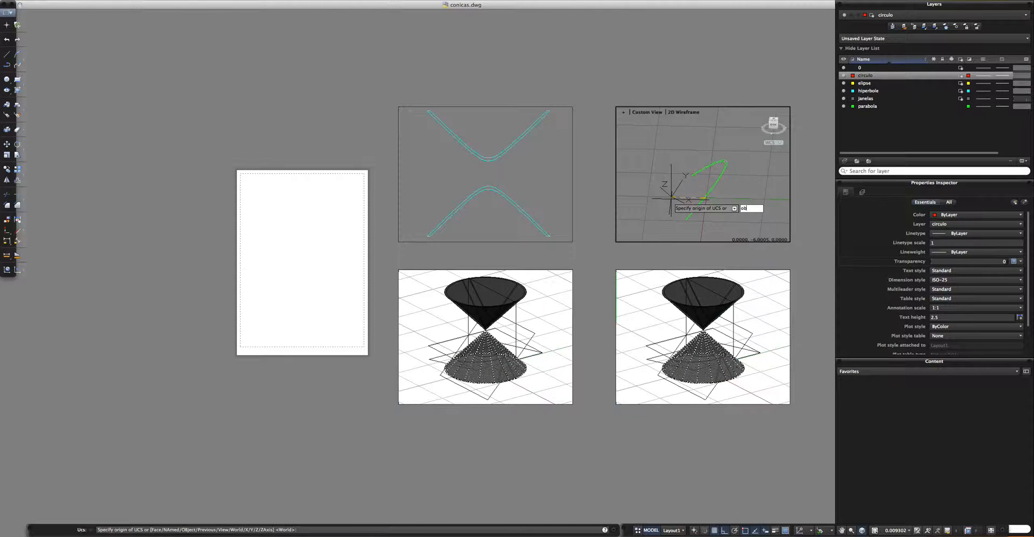
{"action": "type", "text": "ob"}
{"action": "key", "text": "Return"}
{"action": "left_click", "coordinate": [710, 189]}
Orient the upper-right viewport's view perpendicular to the parabola's plane, with the curve opening downward
{"action": "mouse_move", "coordinate": [725, 200]}
{"action": "middle_mouse_down", "text": "shift"}
{"action": "mouse_move", "coordinate": [702, 176]}
{"action": "mouse_move", "coordinate": [700, 208]}
{"action": "mouse_move", "coordinate": [755, 161]}
{"action": "middle_mouse_up", "text": "shift"}
{"action": "left_click", "coordinate": [773, 123]}
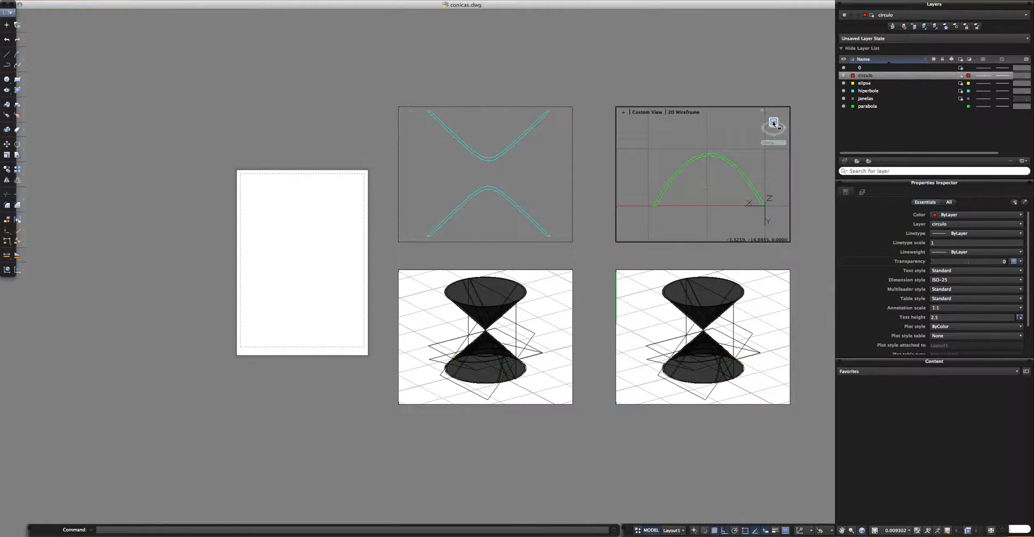
{"action": "left_click", "coordinate": [774, 124]}
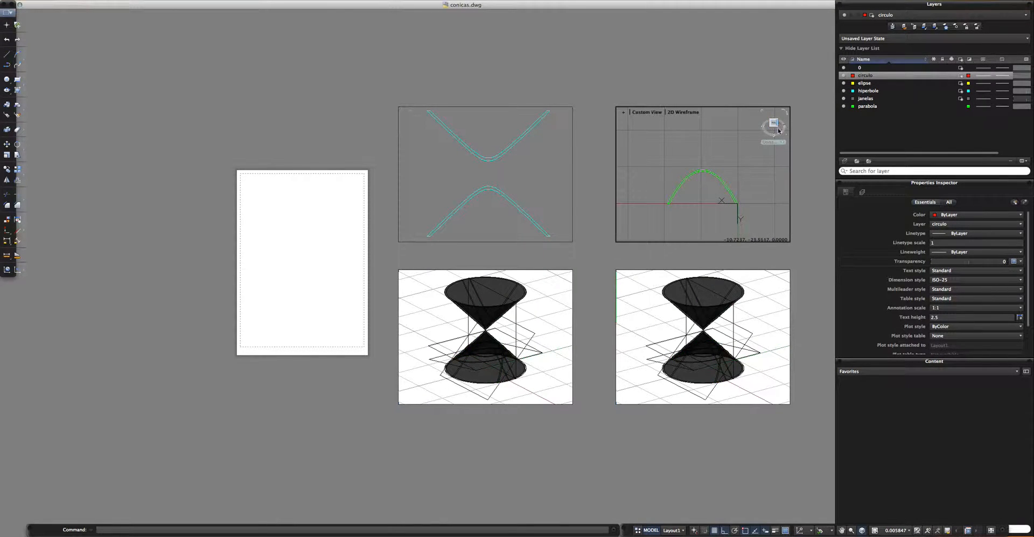
{"action": "scroll", "coordinate": [707, 199], "scroll_direction": "up", "scroll_amount": 2}
{"action": "scroll", "coordinate": [707, 199], "scroll_direction": "down", "scroll_amount": 2}
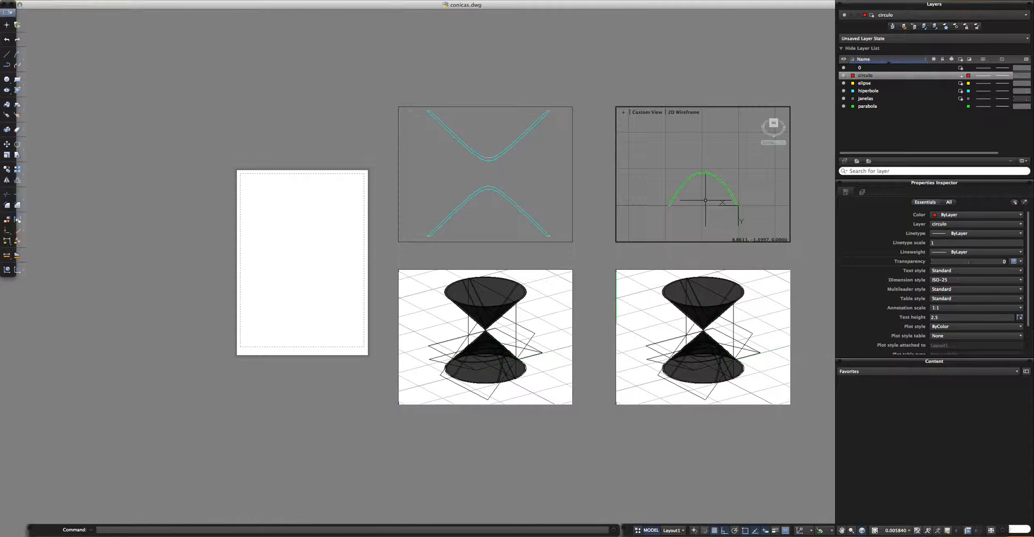
{"action": "middle_click_drag", "start_coordinate": [709, 201], "coordinate": [711, 201], "text": "shift"}
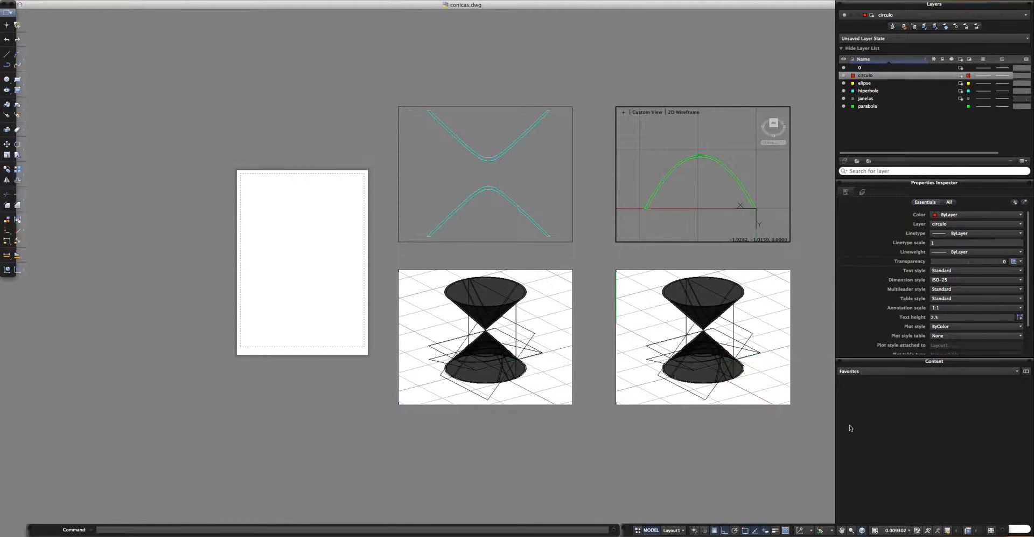
Set the upper-right viewport's scale to 1:100 and return to paper space
{"action": "left_click", "coordinate": [898, 531]}
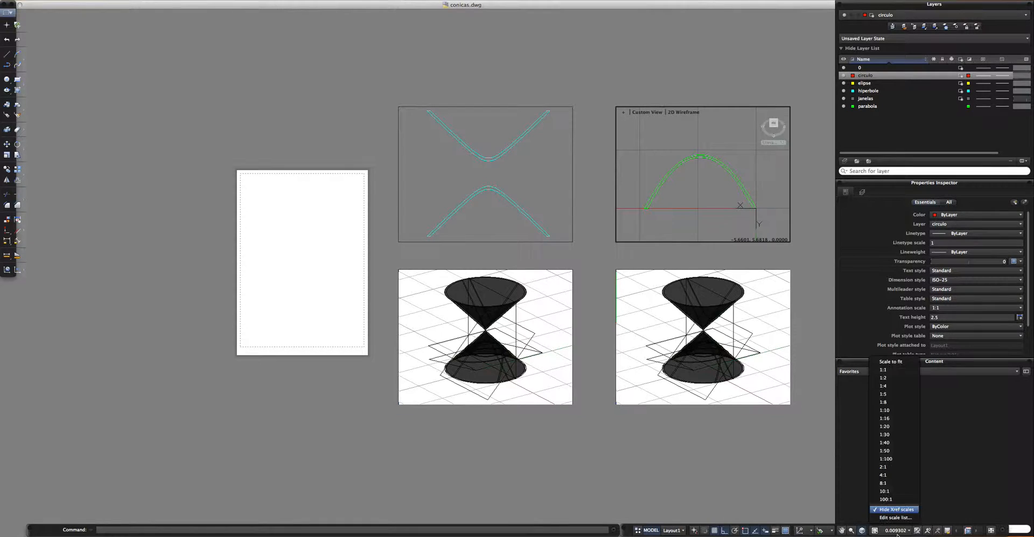
{"action": "left_click", "coordinate": [896, 458]}
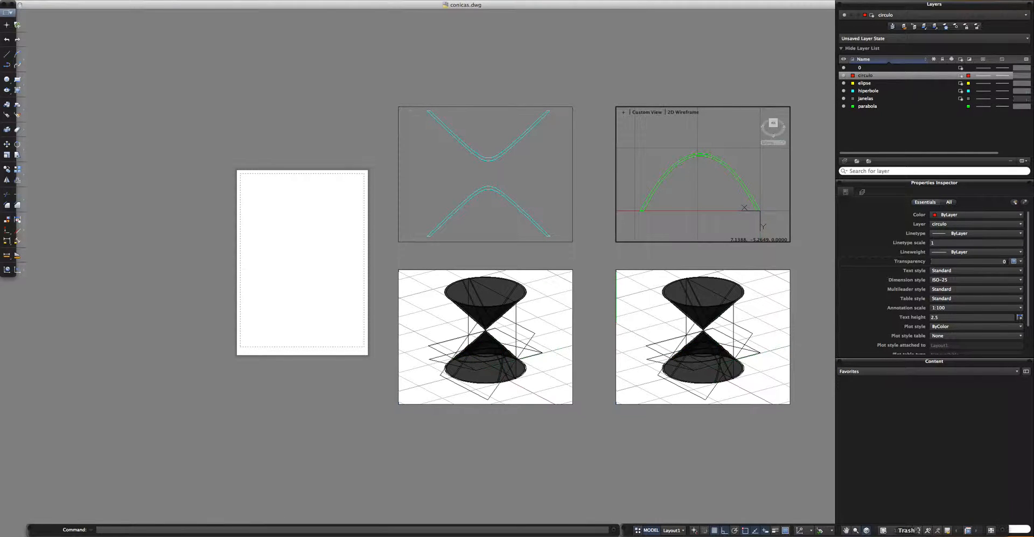
{"action": "double_click", "coordinate": [810, 290]}
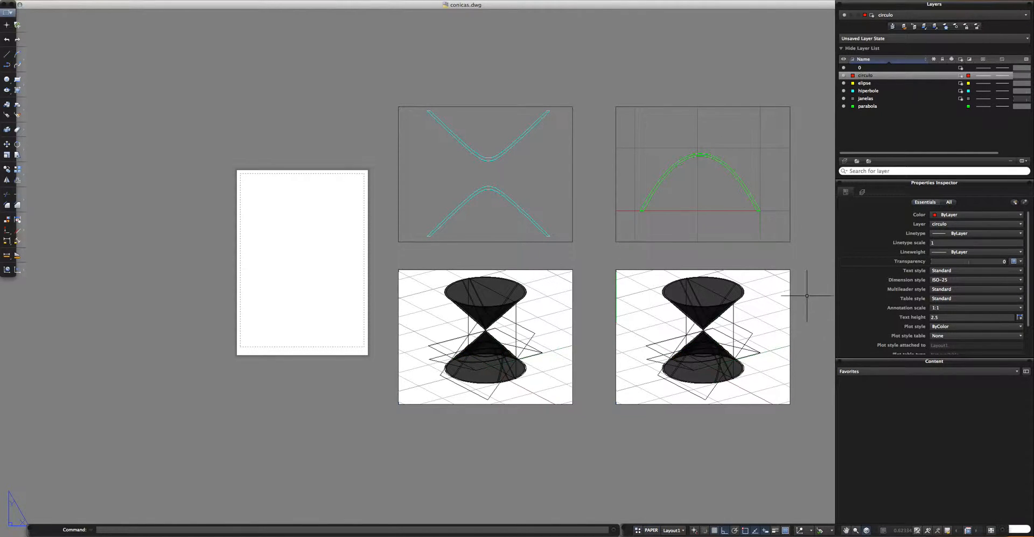
Activate the lower-left viewport and freeze layers 0, circulo, hiperbole and parabola in it
{"action": "double_click", "coordinate": [560, 326]}
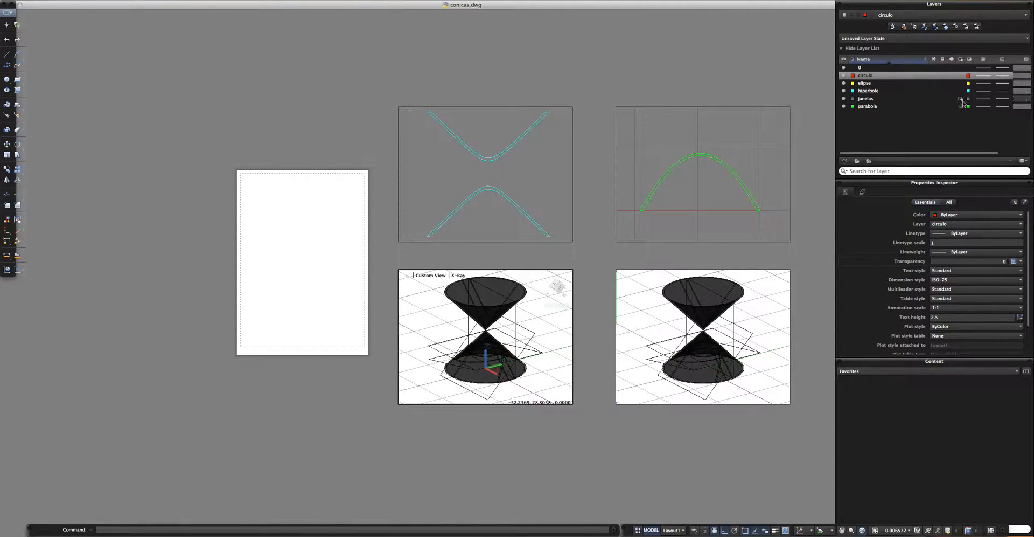
{"action": "left_click", "coordinate": [962, 68]}
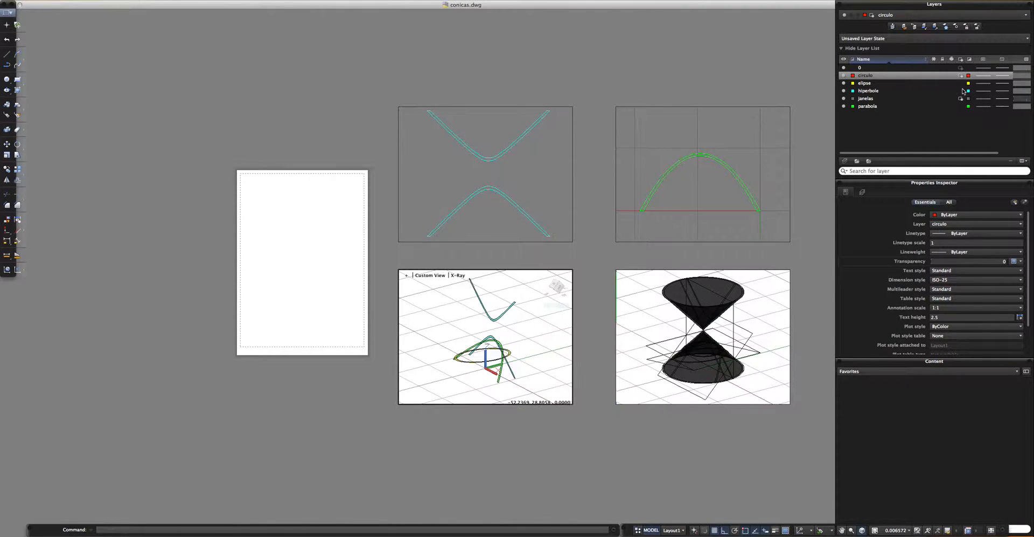
{"action": "left_click", "coordinate": [961, 106]}
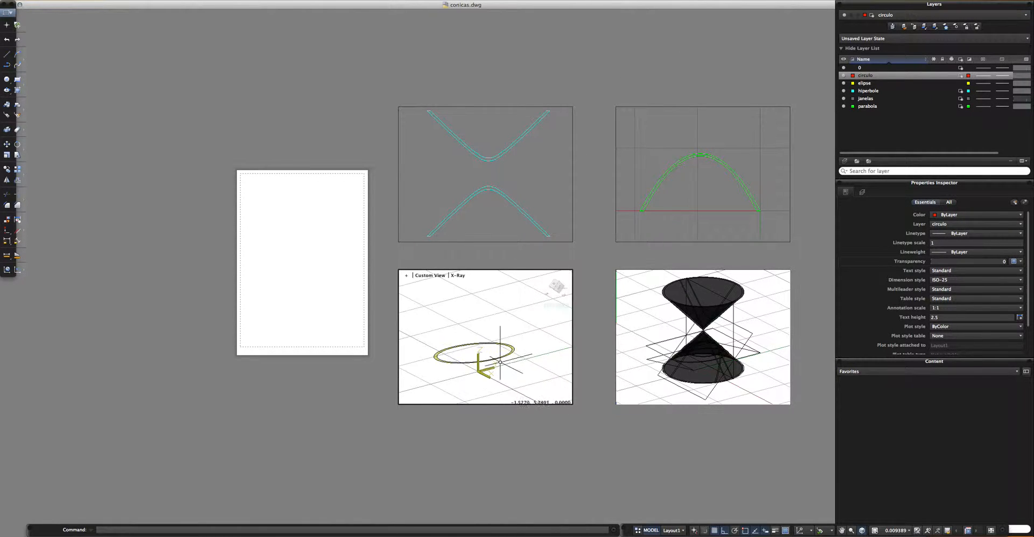
Align the UCS to the ellipse object in the lower-left viewport with the UCS Object option
{"action": "middle_click_drag", "start_coordinate": [479, 370], "coordinate": [492, 344], "text": "shift"}
{"action": "middle_click_drag", "start_coordinate": [504, 303], "coordinate": [493, 304], "text": "shift"}
{"action": "key", "text": "Return"}
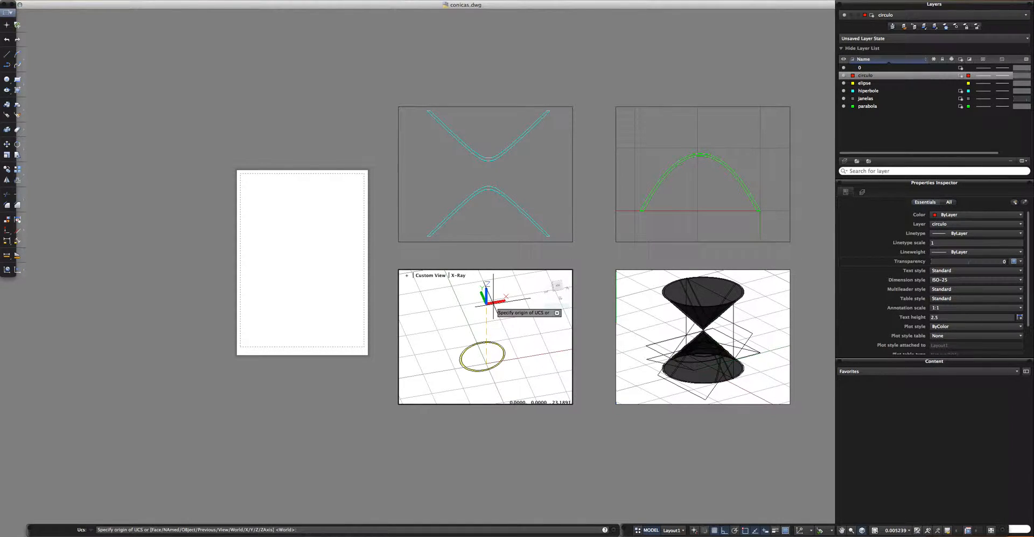
{"action": "key", "text": "Return"}
{"action": "left_click", "coordinate": [467, 347]}
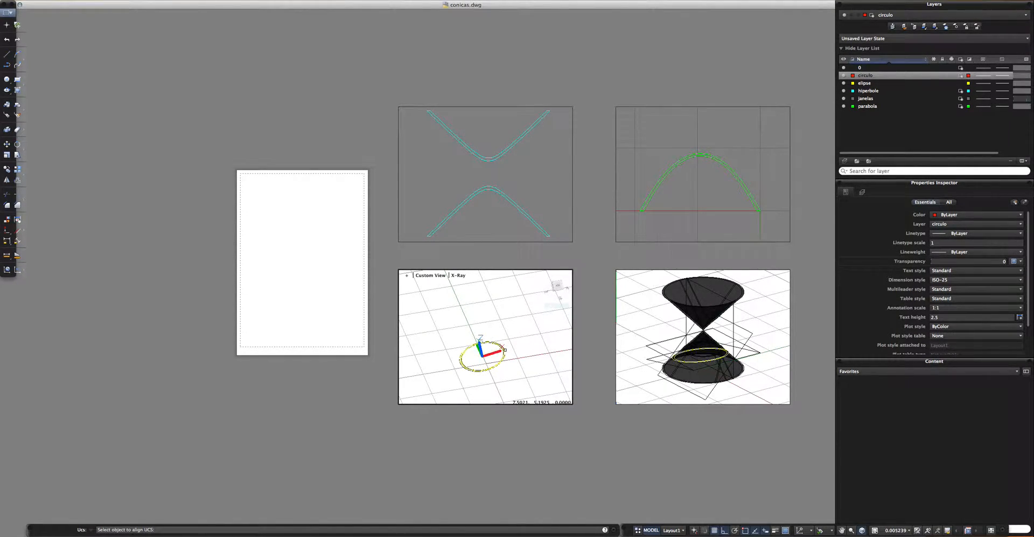
{"action": "left_click", "coordinate": [506, 351]}
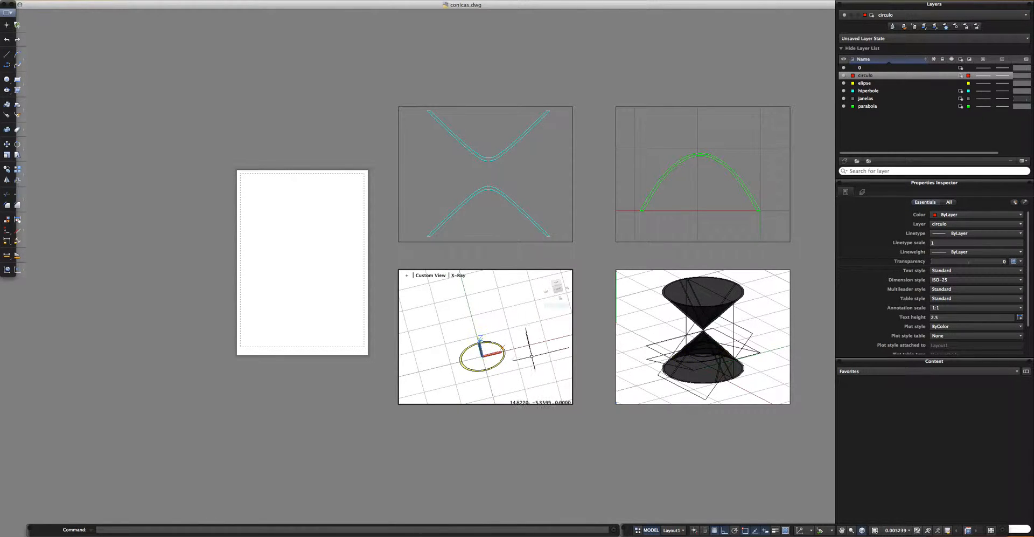
Orient the lower-left viewport's view straight onto the ellipse's plane, with the X axis horizontal and the Y axis pointing up
{"action": "middle_click_drag", "start_coordinate": [487, 323], "coordinate": [526, 351], "text": "shift"}
{"action": "left_click", "coordinate": [556, 287]}
{"action": "left_click", "coordinate": [569, 277]}
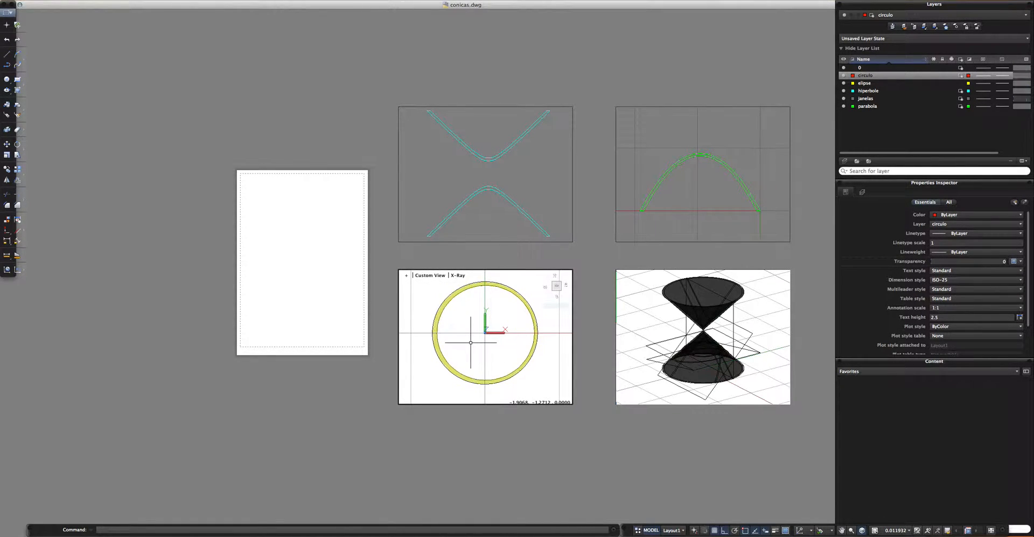
{"action": "middle_click_drag", "start_coordinate": [474, 343], "coordinate": [525, 310], "text": "shift"}
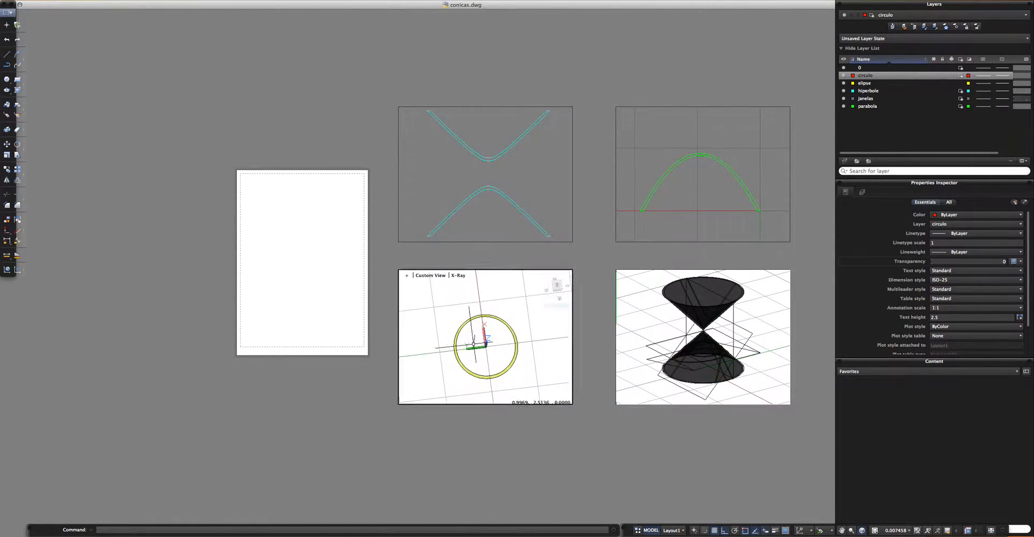
{"action": "left_click", "coordinate": [557, 286]}
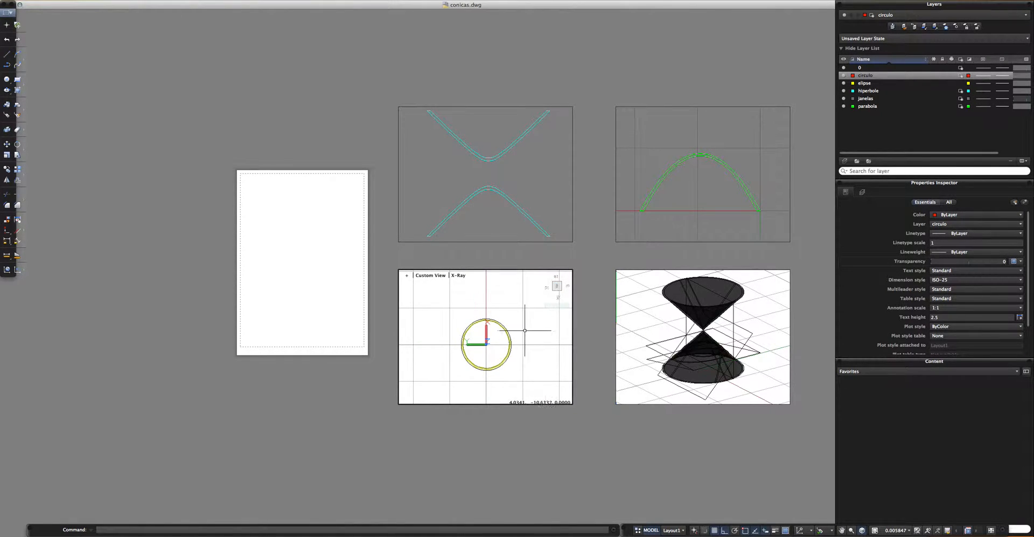
{"action": "left_click", "coordinate": [570, 276]}
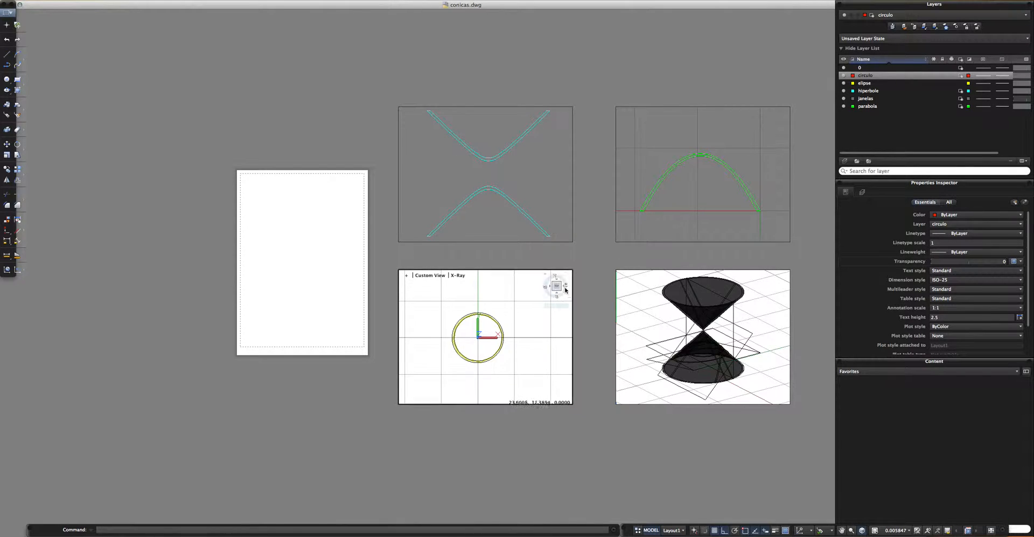
Set the lower-left viewport's scale to 1:100 and return to paper space
{"action": "left_click", "coordinate": [894, 528]}
{"action": "left_click", "coordinate": [899, 462]}
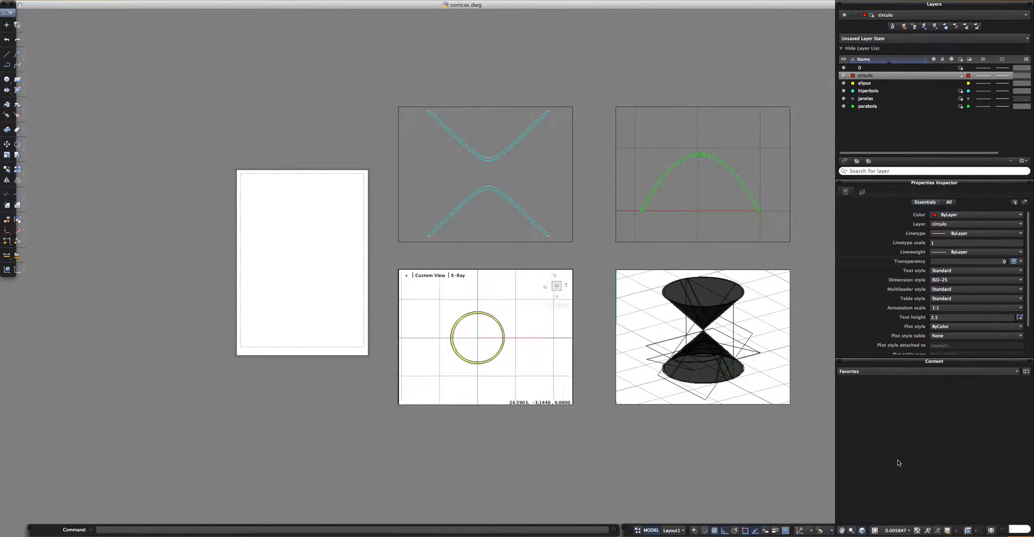
{"action": "double_click", "coordinate": [552, 429]}
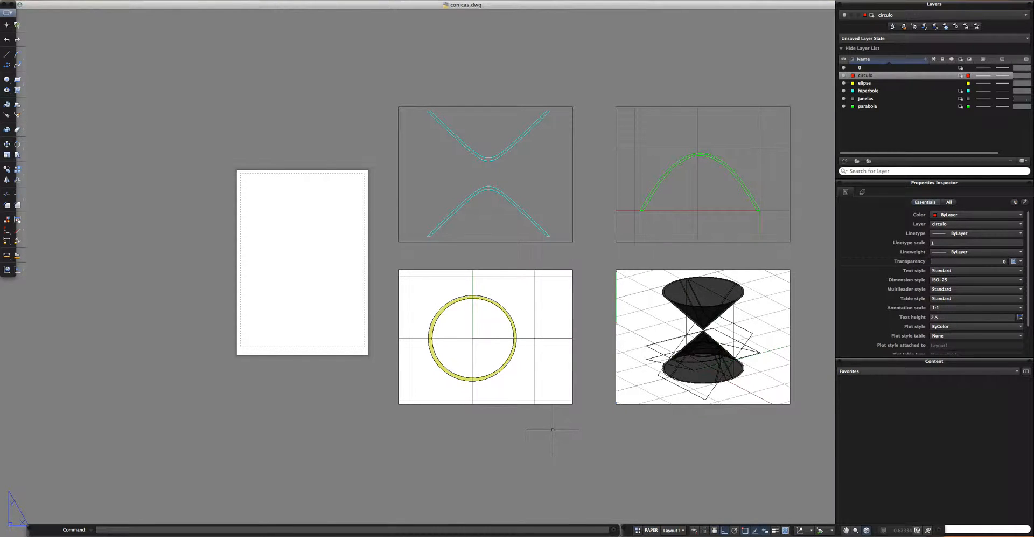
Change the lower-left viewport's visual style to 2D Wireframe and return to paper space
{"action": "double_click", "coordinate": [525, 367]}
{"action": "left_click", "coordinate": [457, 275]}
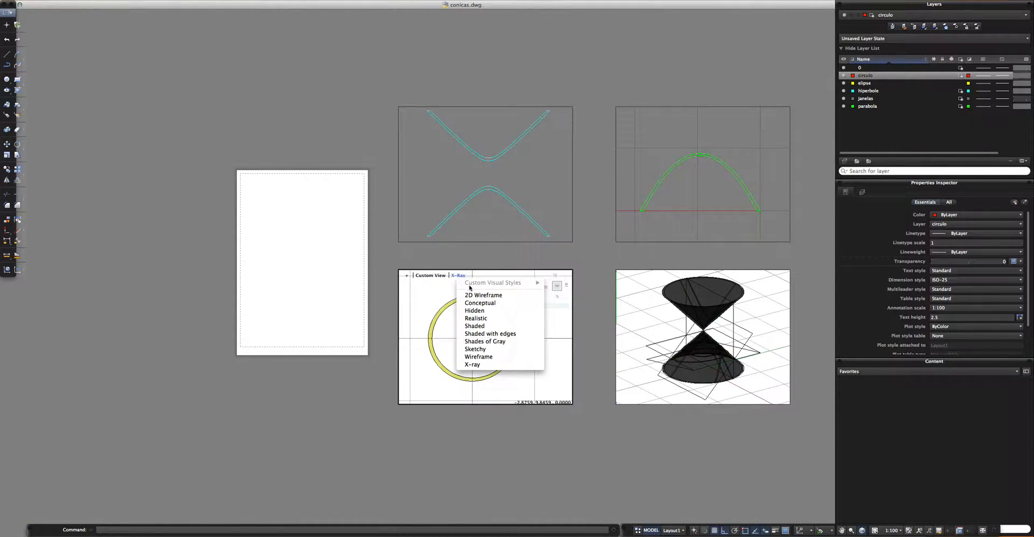
{"action": "left_click", "coordinate": [480, 295]}
{"action": "double_click", "coordinate": [602, 367]}
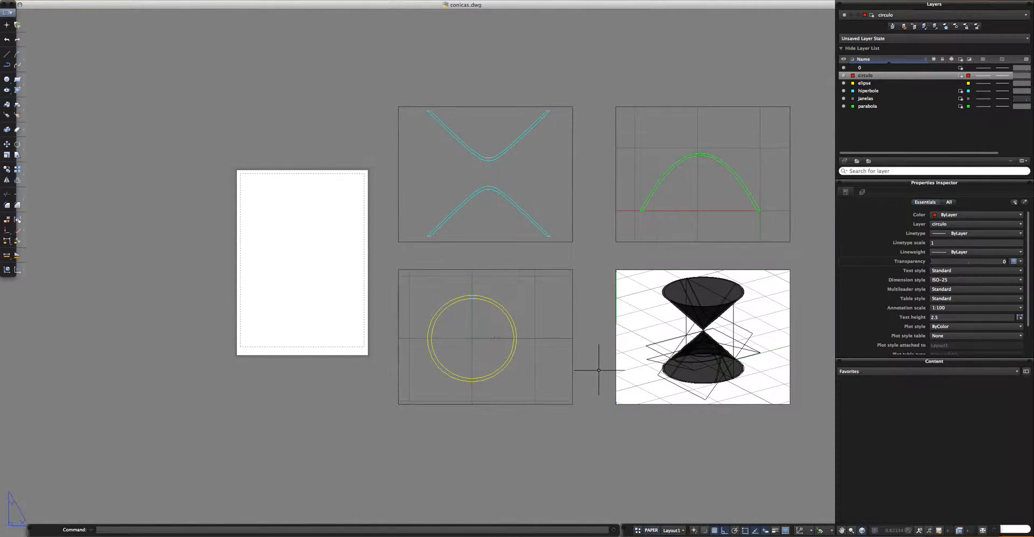
Activate the lower-right viewport and freeze layers 0, elipse, hiperbole and parabola in it
{"action": "double_click", "coordinate": [631, 370]}
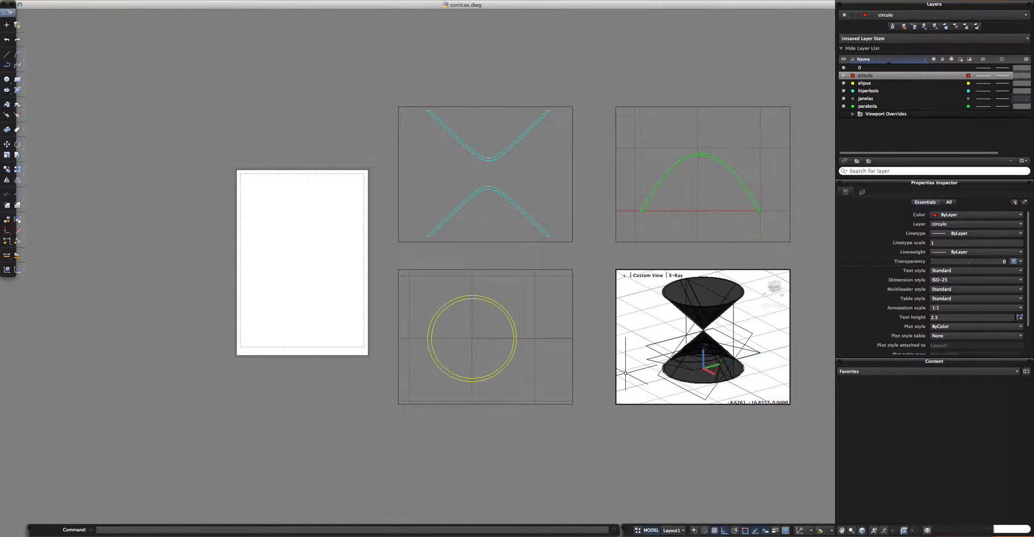
{"action": "left_click", "coordinate": [962, 75]}
{"action": "left_click", "coordinate": [961, 83]}
{"action": "left_click", "coordinate": [962, 106]}
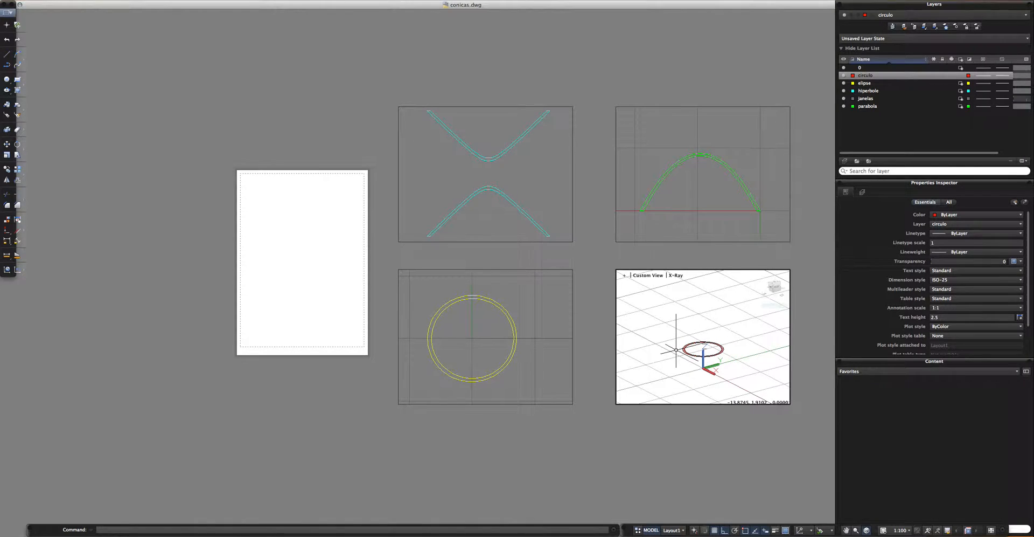
Try to orient the lower-right viewport to look straight down on the circle
{"action": "scroll", "coordinate": [676, 349], "scroll_direction": "up", "scroll_amount": 5}
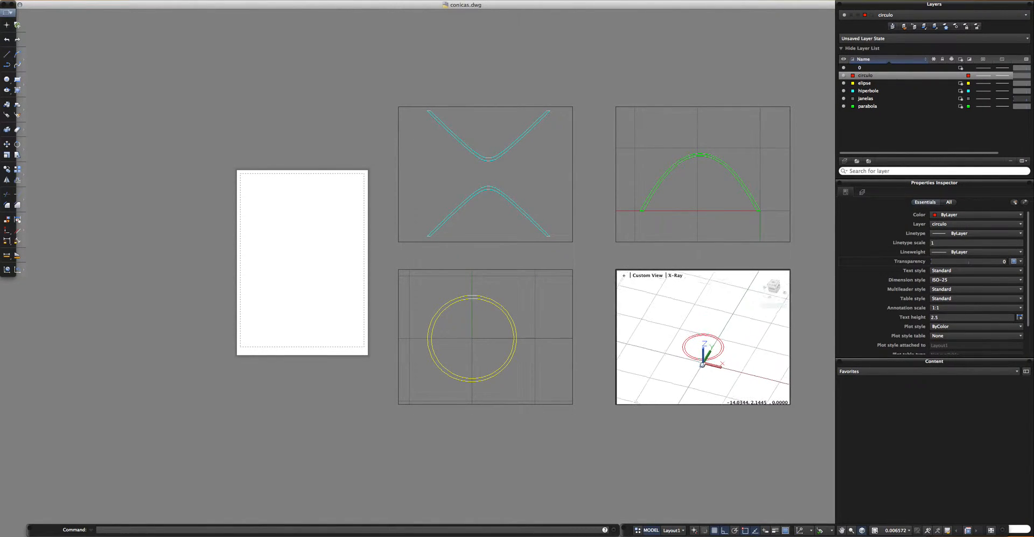
{"action": "left_click", "coordinate": [774, 286]}
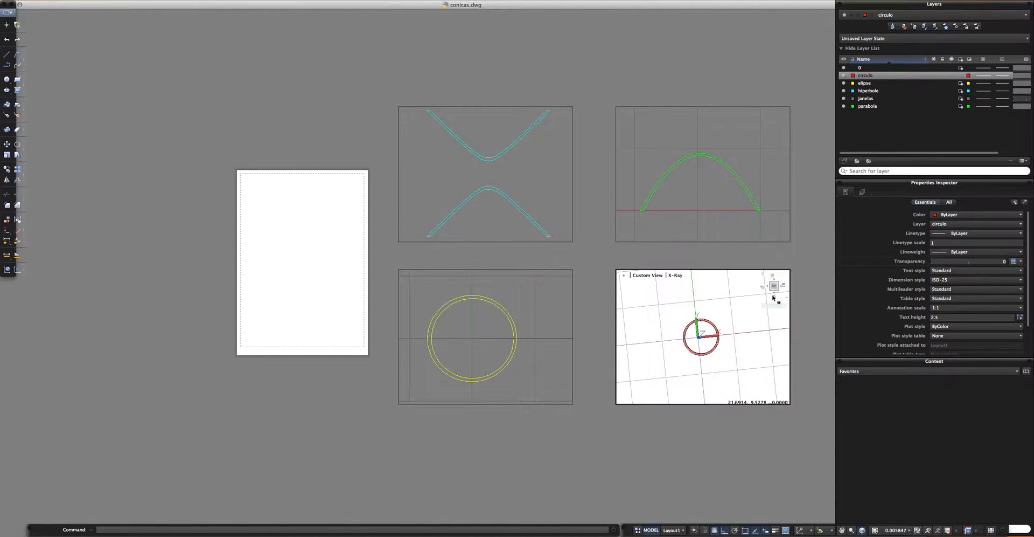
{"action": "scroll", "coordinate": [706, 353], "scroll_direction": "up", "scroll_amount": 3}
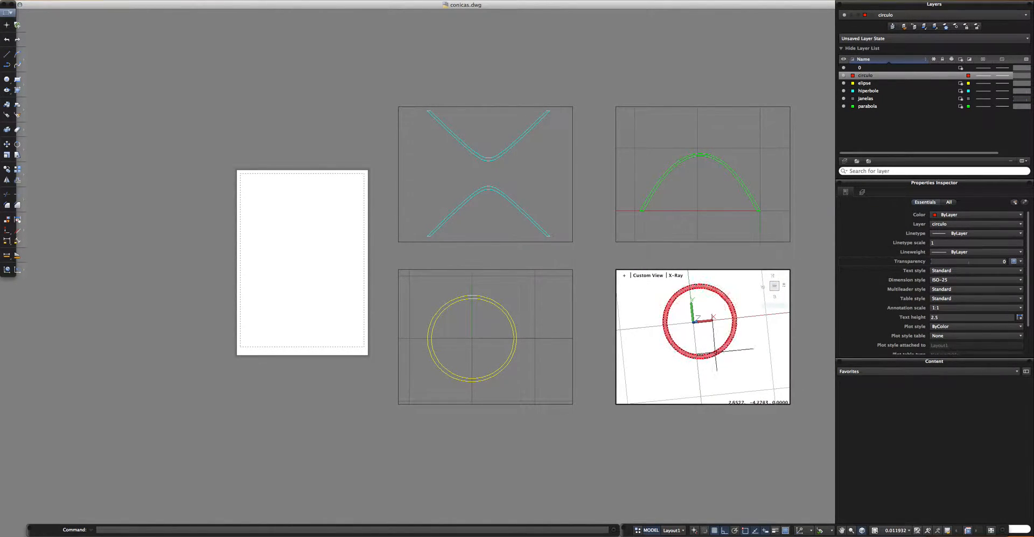
{"action": "left_click", "coordinate": [775, 285]}
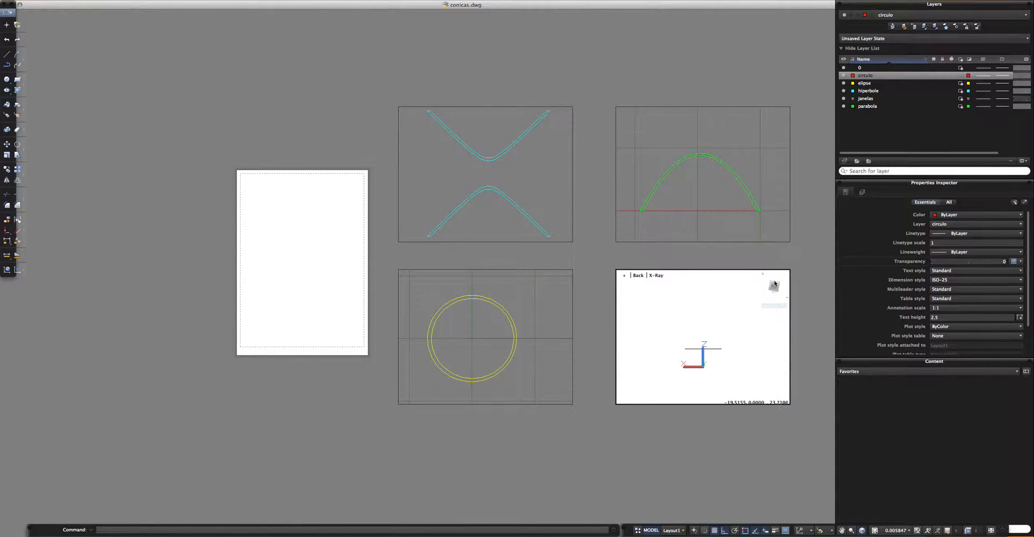
{"action": "left_click_drag", "start_coordinate": [776, 288], "coordinate": [777, 290]}
Reset the UCS to World in the lower-right viewport
{"action": "mouse_move", "coordinate": [727, 357]}
{"action": "middle_mouse_down", "text": "shift"}
{"action": "mouse_move", "coordinate": [713, 338]}
{"action": "mouse_move", "coordinate": [660, 321]}
{"action": "mouse_move", "coordinate": [693, 341]}
{"action": "mouse_move", "coordinate": [677, 358]}
{"action": "mouse_move", "coordinate": [706, 356]}
{"action": "middle_mouse_up", "text": "shift"}
{"action": "type", "text": "ucs"}
{"action": "key", "text": "Return"}
{"action": "type", "text": "w"}
{"action": "key", "text": "Return"}
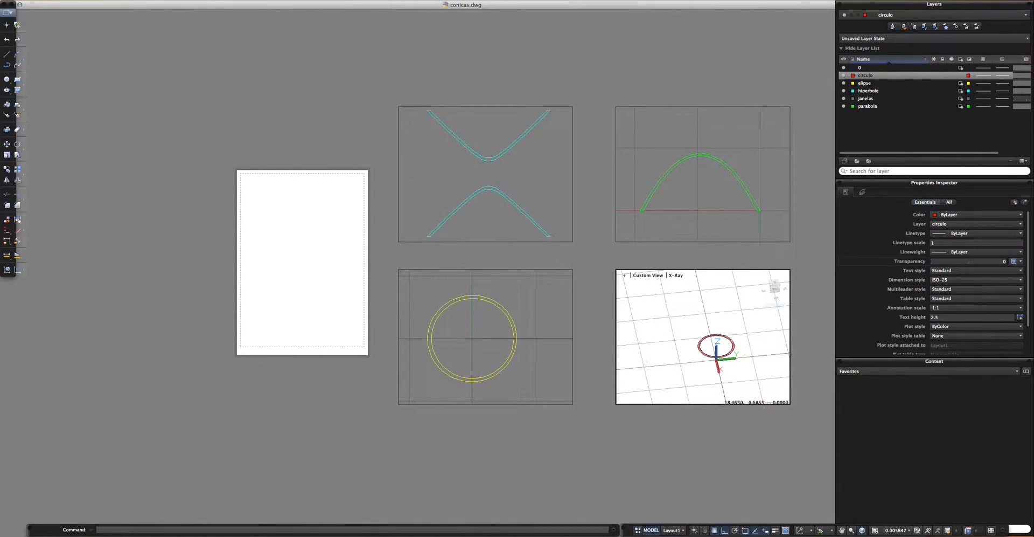
Set the lower-right viewport to the Top view with the X axis horizontal and its scale to 1:100
{"action": "left_click", "coordinate": [775, 284]}
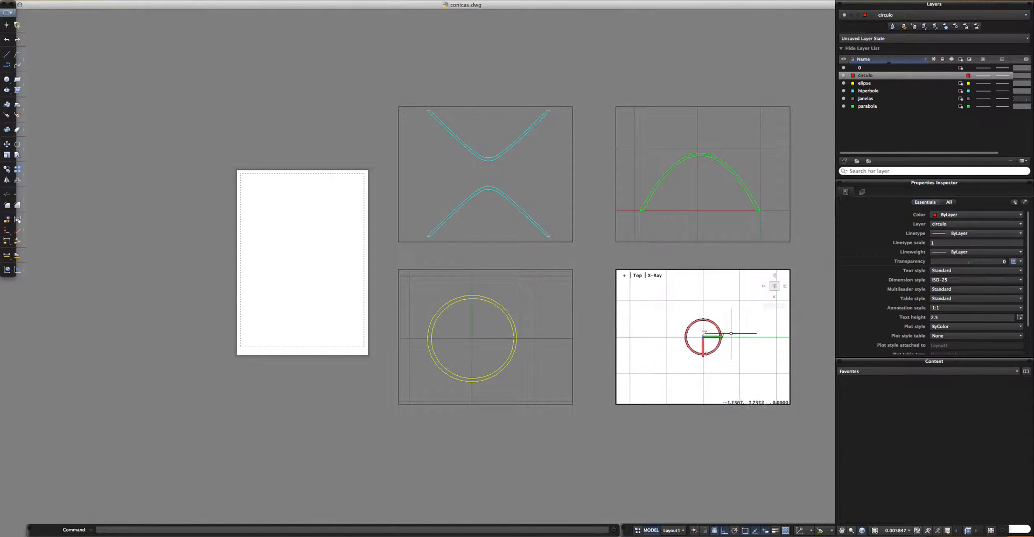
{"action": "left_click", "coordinate": [785, 276]}
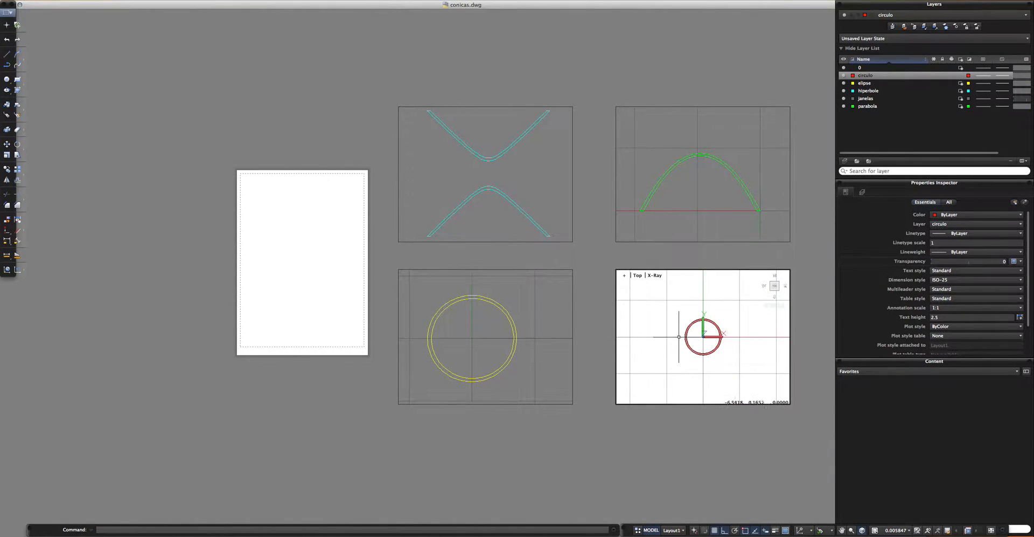
{"action": "left_click", "coordinate": [897, 529]}
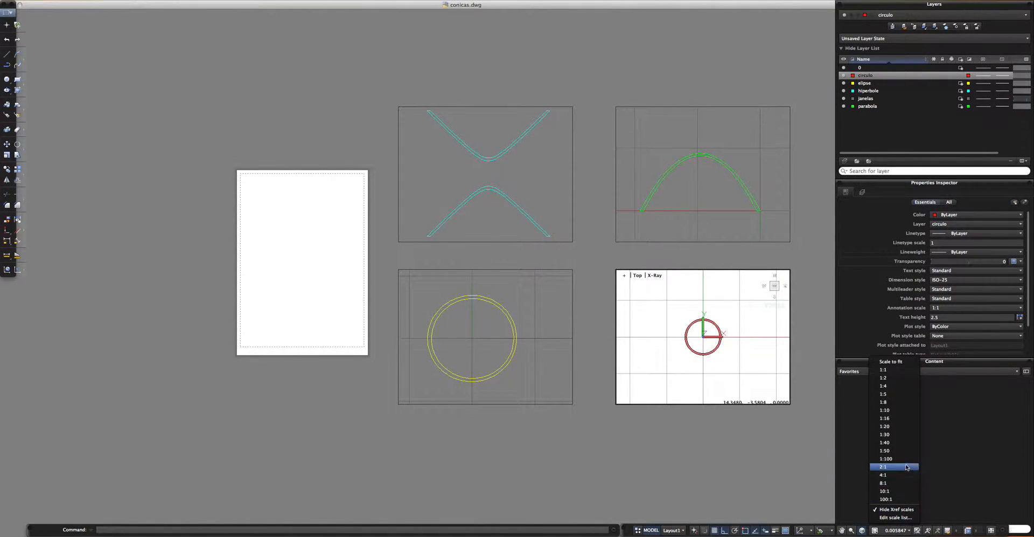
{"action": "left_click", "coordinate": [886, 458]}
Change the lower-right viewport's visual style to 2D Wireframe and return to paper space
{"action": "left_click", "coordinate": [655, 275]}
{"action": "left_click", "coordinate": [671, 297]}
{"action": "double_click", "coordinate": [677, 436]}
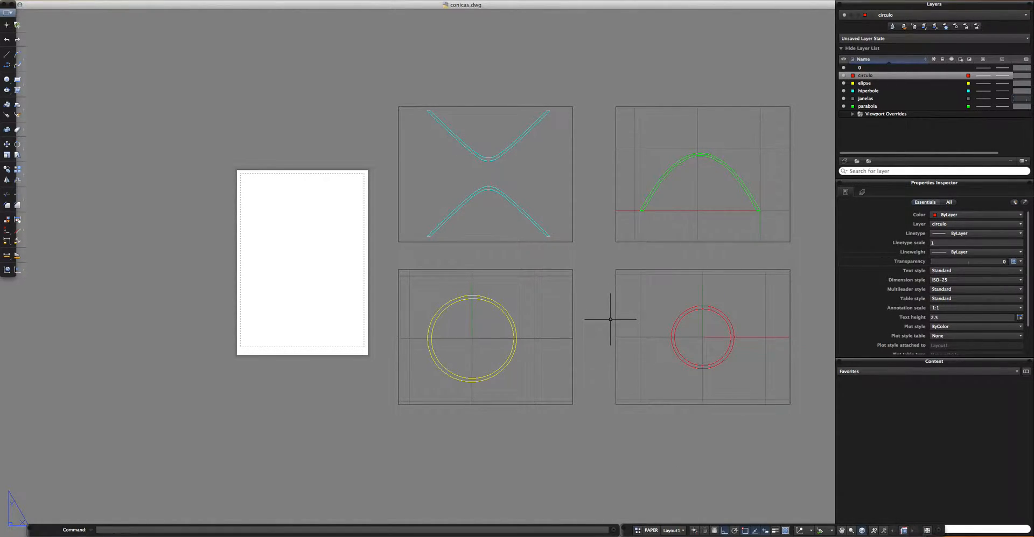
Move the ellipse viewport straight up so it overlaps the hyperbola viewport
{"action": "left_click", "coordinate": [581, 312]}
{"action": "left_click", "coordinate": [563, 290]}
{"action": "type", "text": "m"}
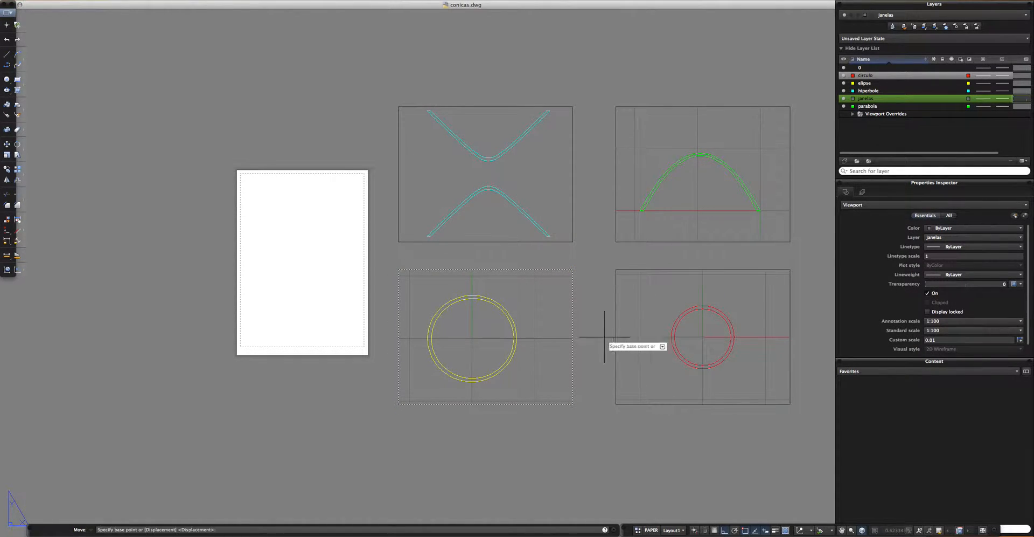
{"action": "key", "text": "Return"}
{"action": "left_click", "coordinate": [590, 267]}
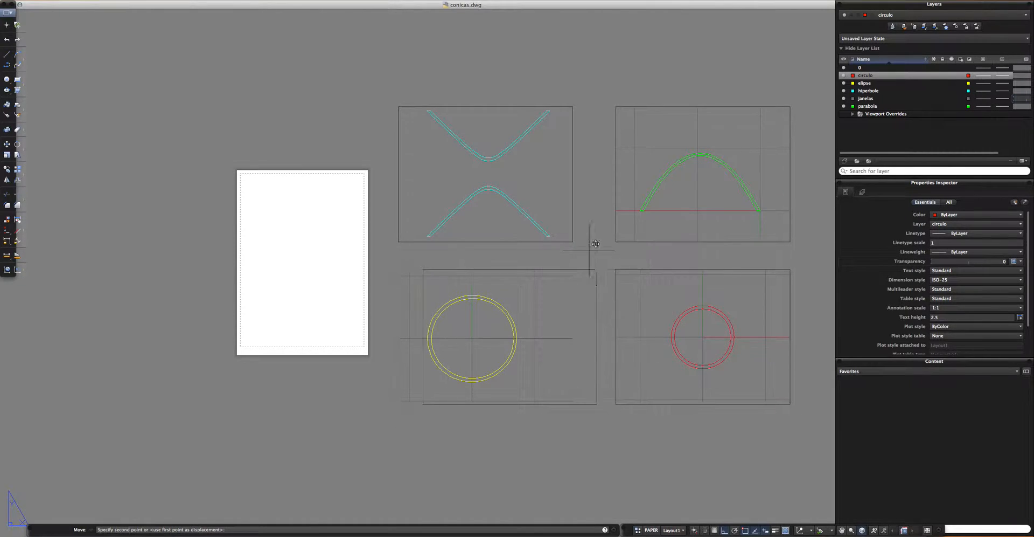
{"action": "left_click", "coordinate": [590, 181]}
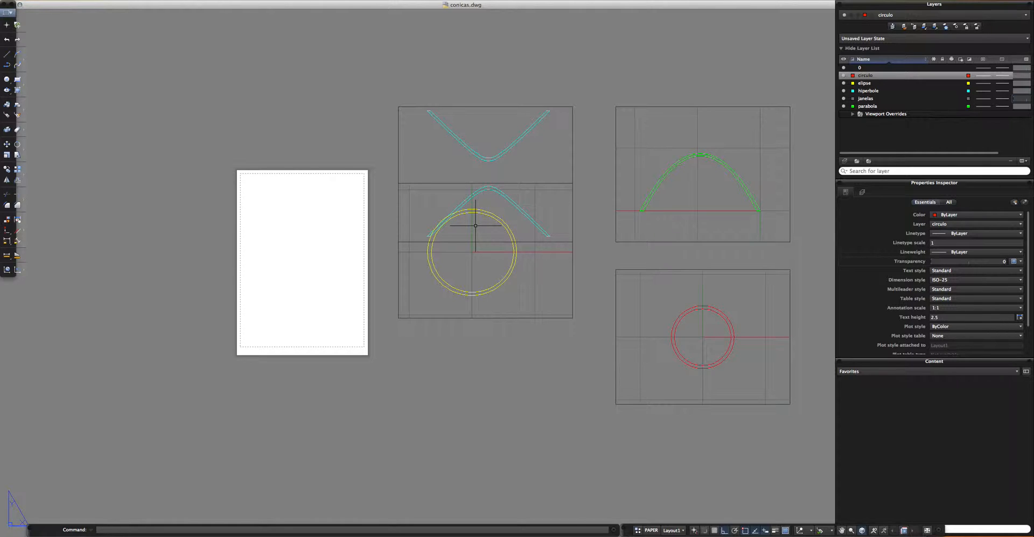
Move the ellipse viewport back down below the hyperbola viewport
{"action": "left_click", "coordinate": [546, 184]}
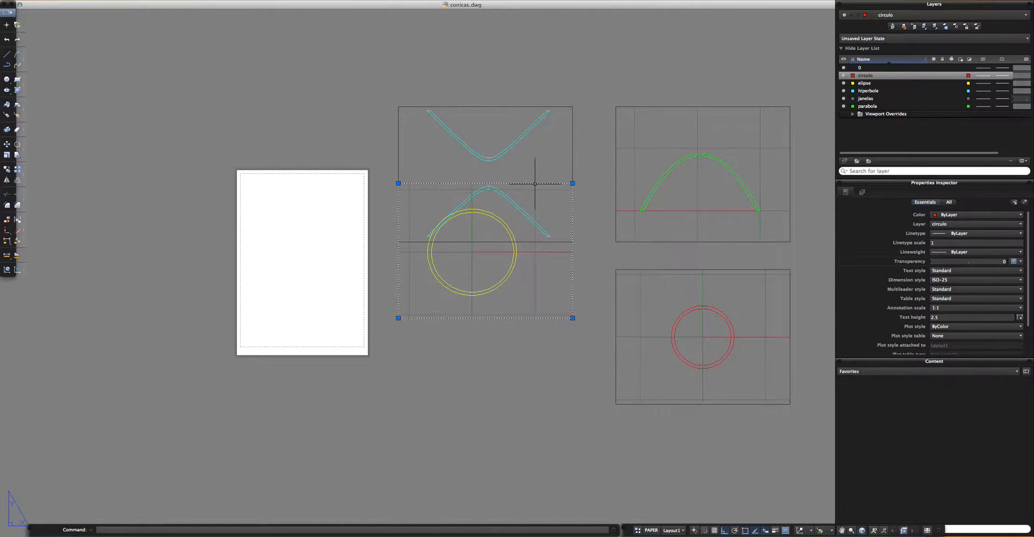
{"action": "type", "text": "m"}
{"action": "key", "text": "Return"}
{"action": "left_click", "coordinate": [573, 183]}
{"action": "left_click", "coordinate": [597, 270]}
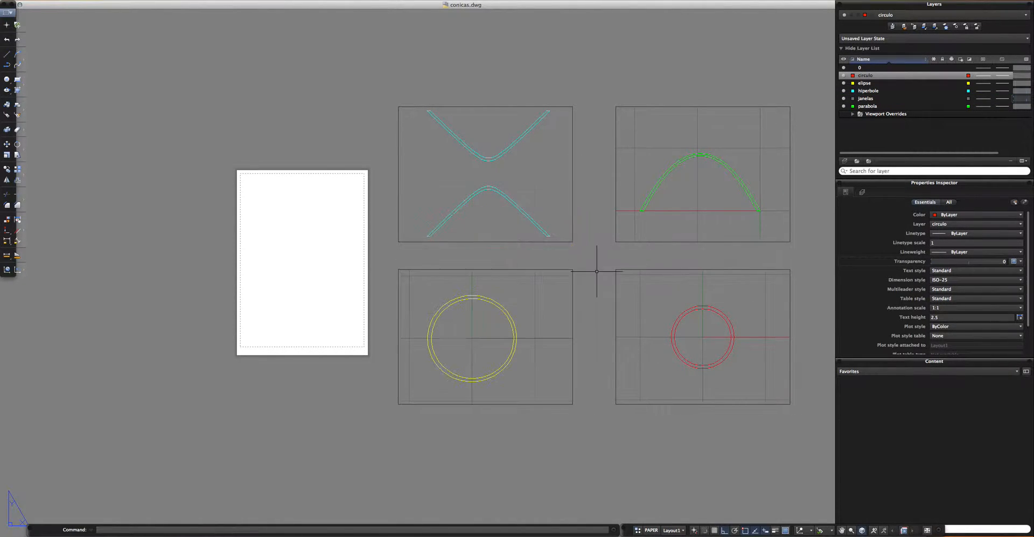
Activate the hyperbola viewport, orbit its view and align the UCS to the upper hyperbola branch with the Object option
{"action": "double_click", "coordinate": [560, 221]}
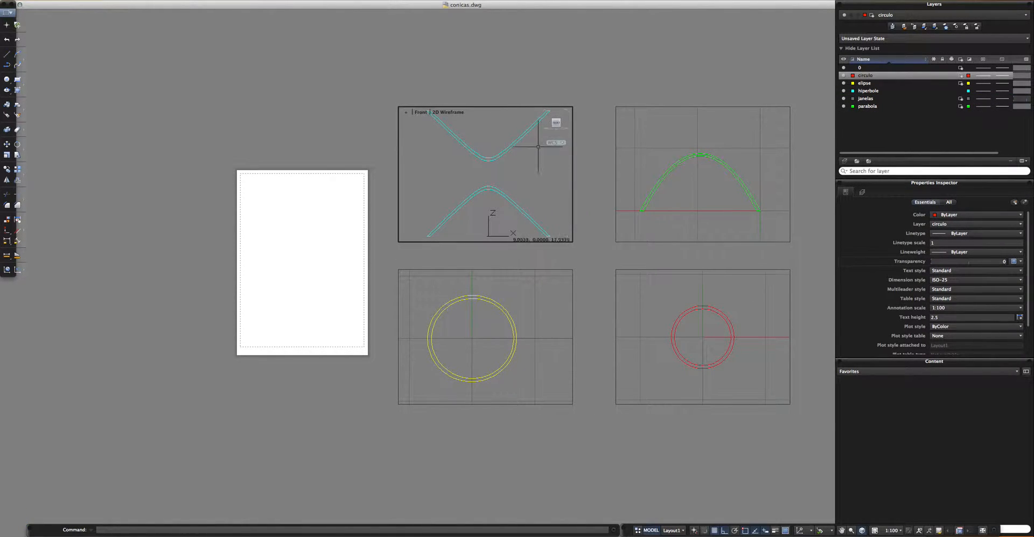
{"action": "middle_click_drag", "start_coordinate": [523, 194], "coordinate": [479, 176], "text": "shift"}
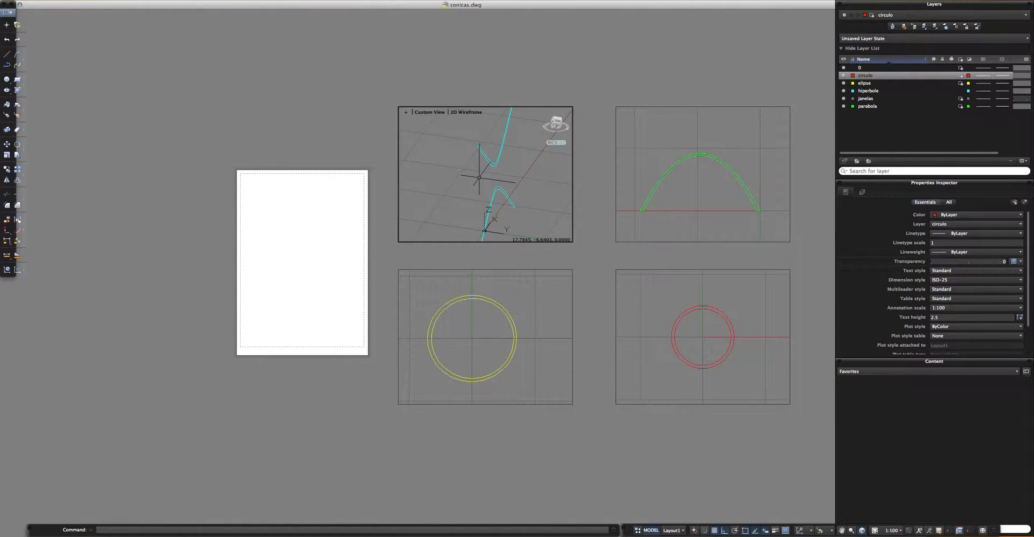
{"action": "type", "text": "ucs"}
{"action": "key", "text": "Return"}
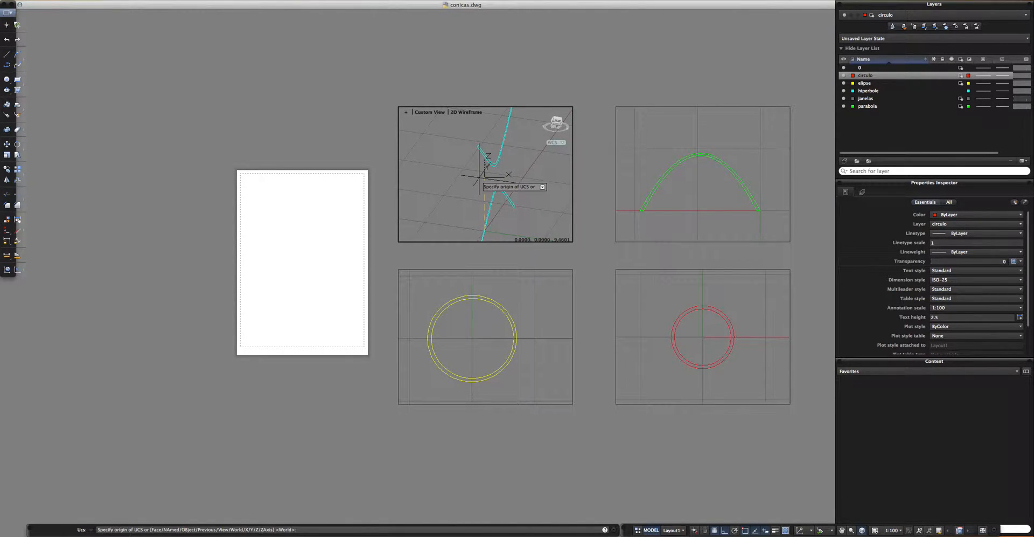
{"action": "type", "text": "o"}
{"action": "key", "text": "Return"}
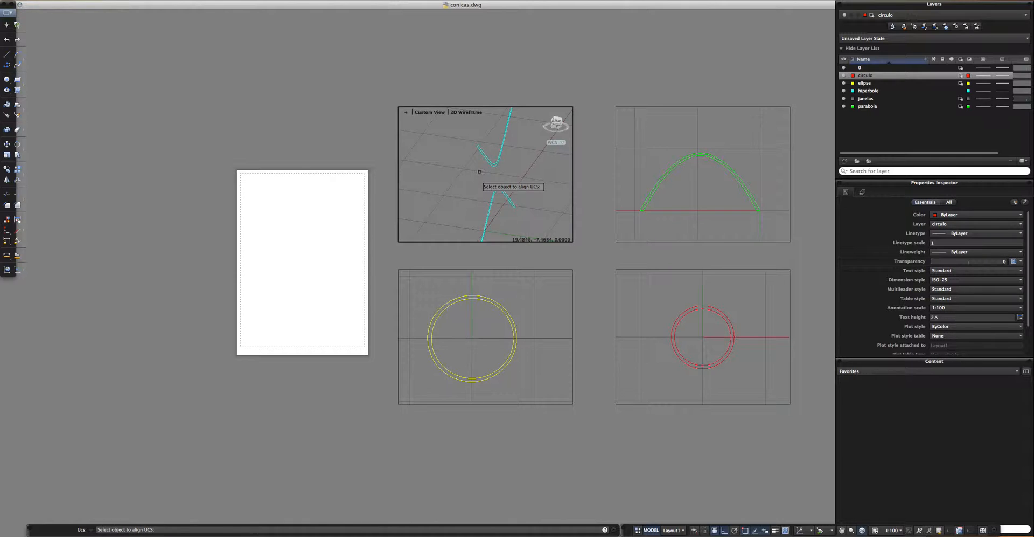
{"action": "left_click", "coordinate": [494, 162]}
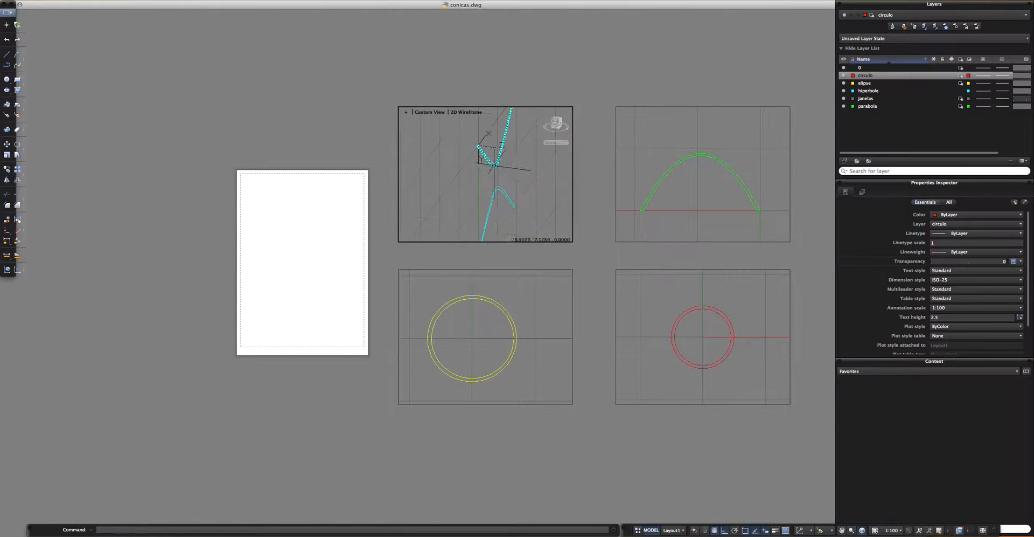
Orient the hyperbola viewport to the Back view with the X axis horizontal and the branches one above the other
{"action": "left_click", "coordinate": [552, 124]}
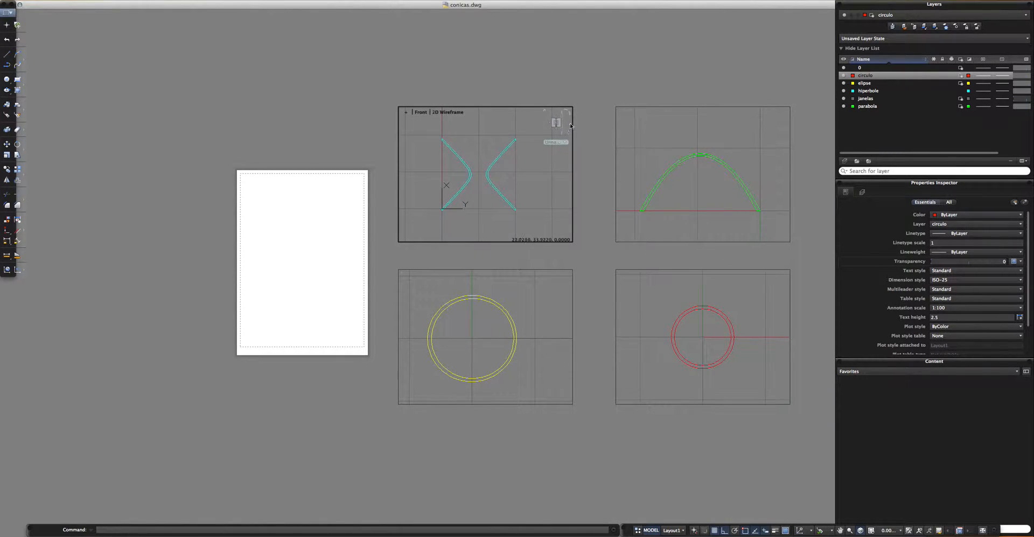
{"action": "left_click", "coordinate": [570, 114]}
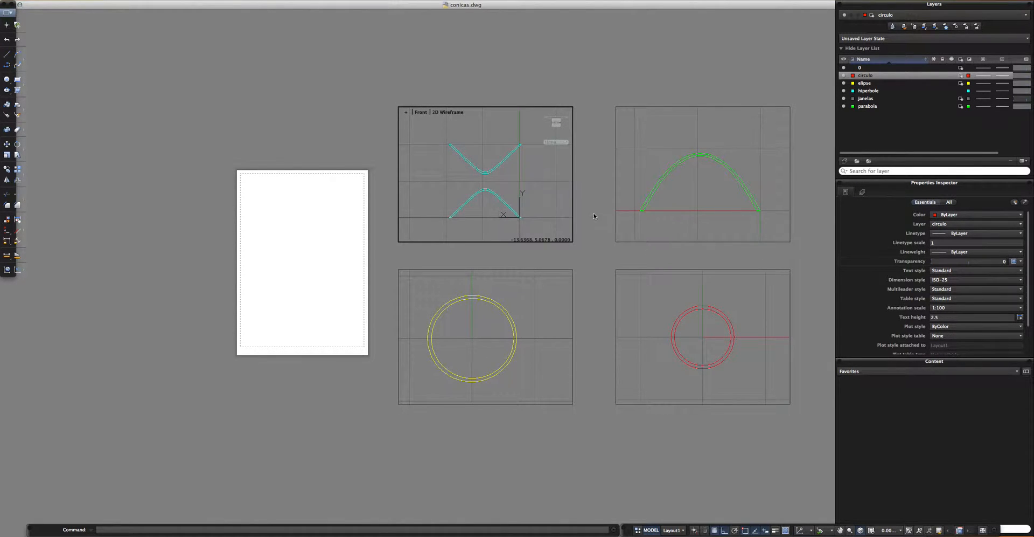
{"action": "left_click", "coordinate": [560, 128]}
{"action": "left_click", "coordinate": [559, 118]}
{"action": "double_click", "coordinate": [594, 157]}
{"action": "middle_click_drag", "start_coordinate": [587, 234], "coordinate": [559, 218]}
{"action": "double_click", "coordinate": [522, 198]}
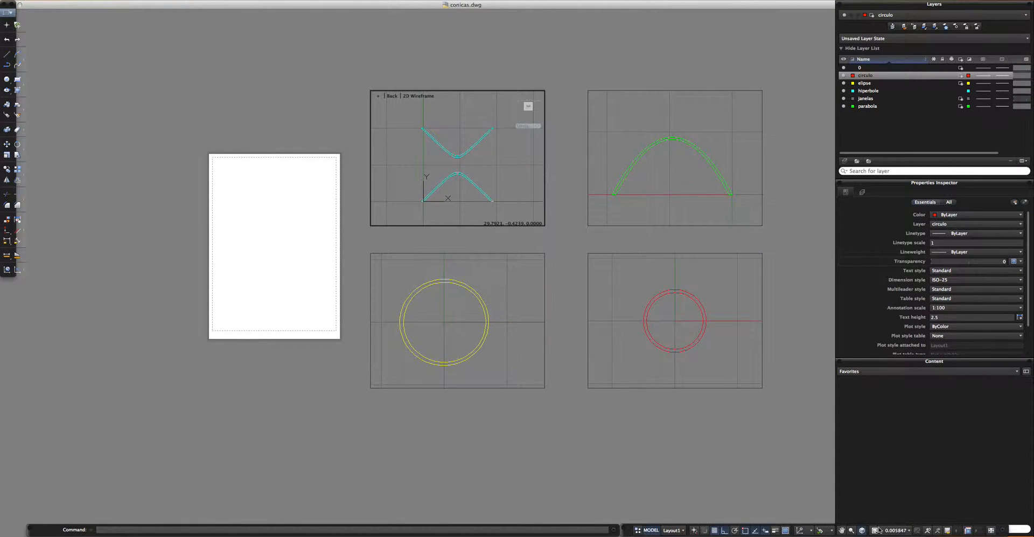
Set the hyperbola viewport's scale to 1:100 and return to paper space
{"action": "left_click", "coordinate": [879, 529]}
{"action": "left_click", "coordinate": [894, 455]}
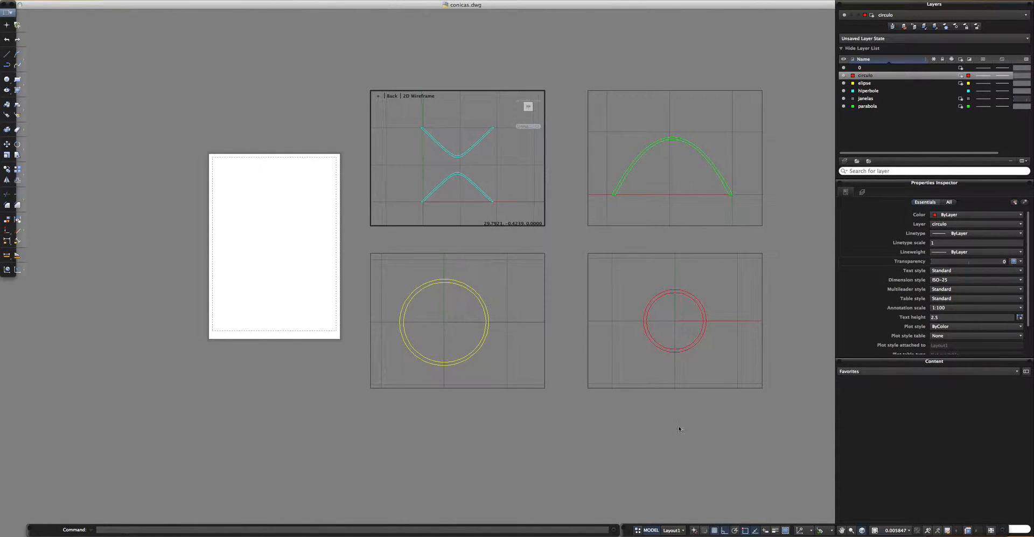
{"action": "double_click", "coordinate": [622, 419]}
{"action": "scroll", "coordinate": [490, 170], "scroll_direction": "down", "scroll_amount": 2}
{"action": "double_click", "coordinate": [543, 421]}
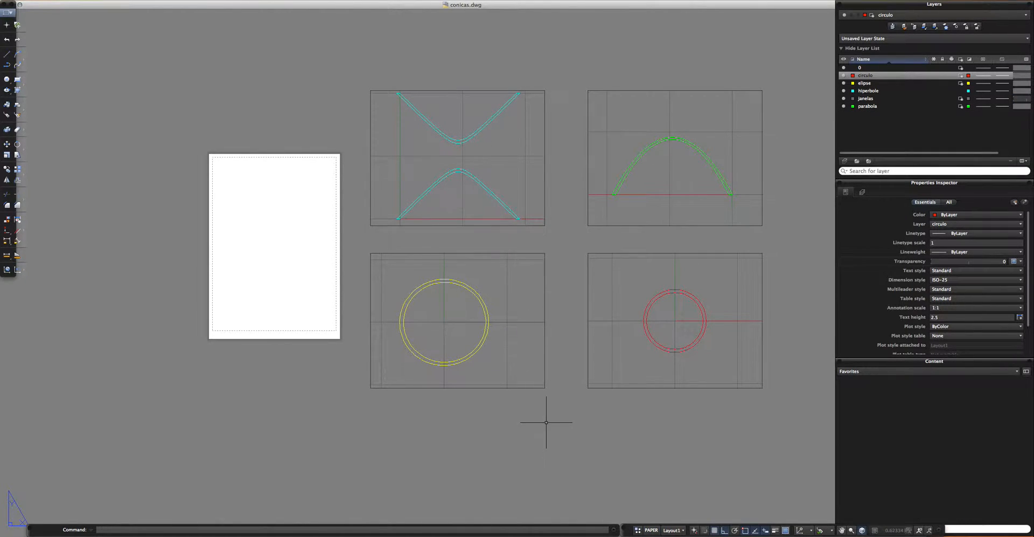
Raise the lower edge of the parabola viewport to just below the curve's base
{"action": "middle_click_drag", "start_coordinate": [261, 225], "coordinate": [341, 240]}
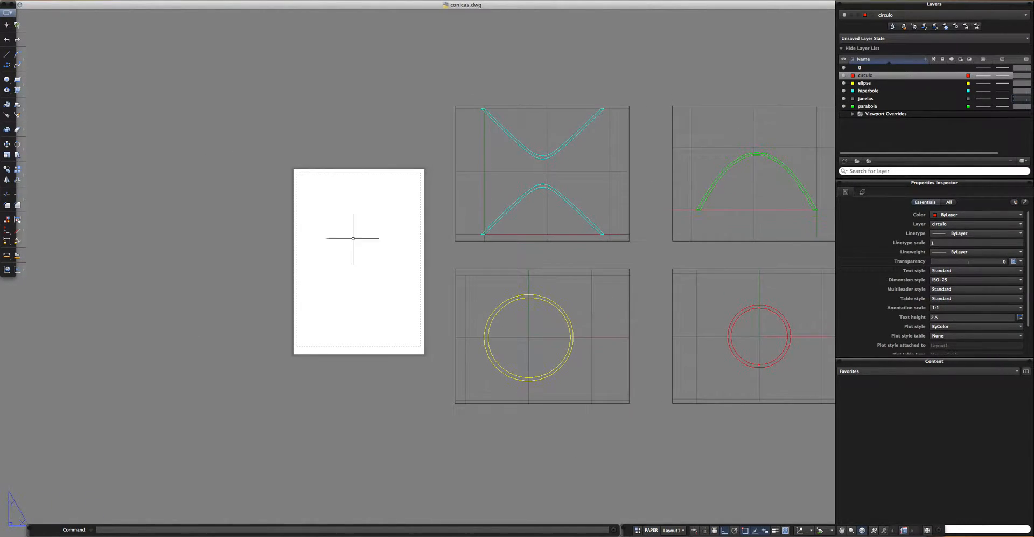
{"action": "middle_click_drag", "start_coordinate": [699, 216], "coordinate": [563, 202]}
{"action": "left_click", "coordinate": [716, 224]}
{"action": "left_click", "coordinate": [717, 226]}
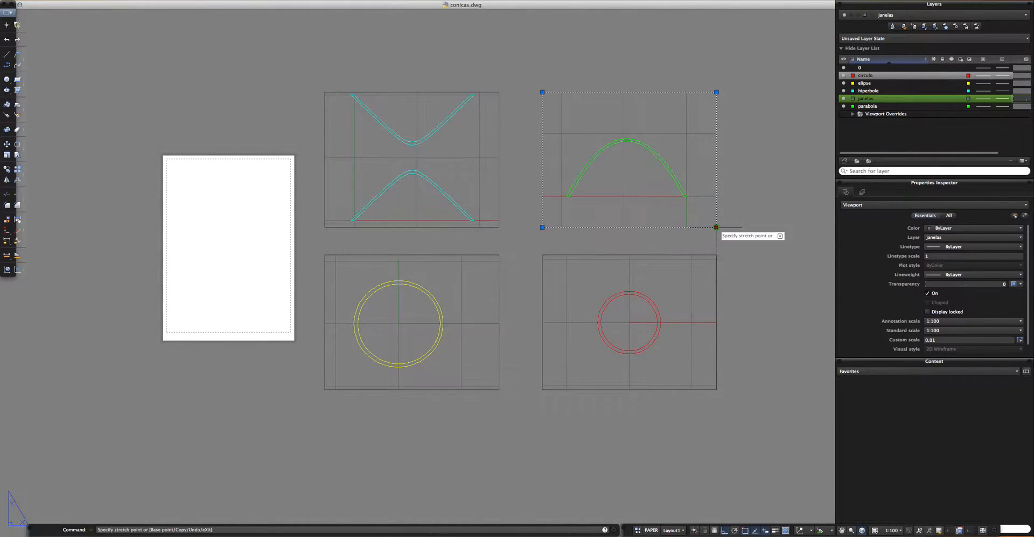
{"action": "scroll", "coordinate": [712, 199], "scroll_direction": "up", "scroll_amount": 2}
{"action": "left_click", "coordinate": [718, 197]}
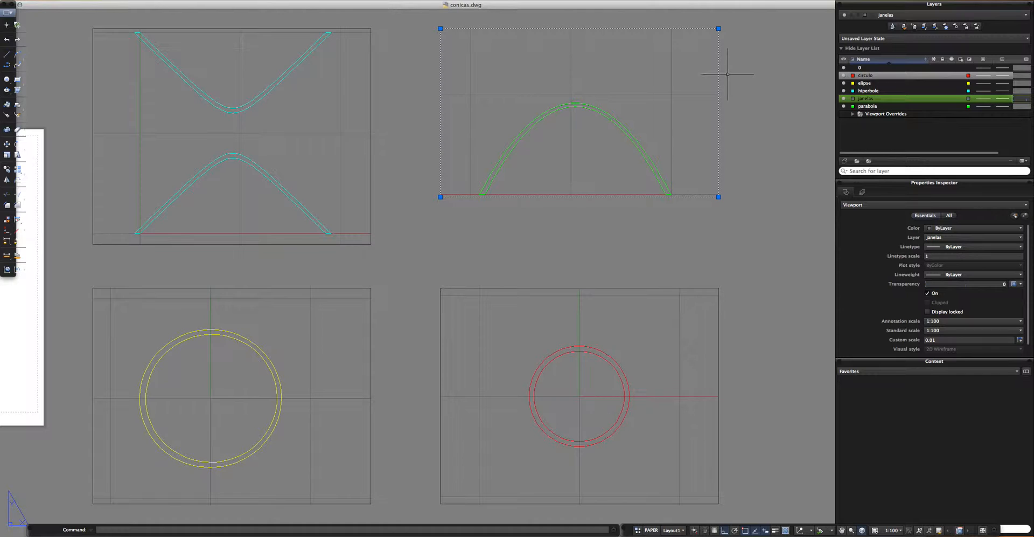
Pull the side and upper edges of the parabola viewport in to fit closely around the curve
{"action": "left_click", "coordinate": [718, 28]}
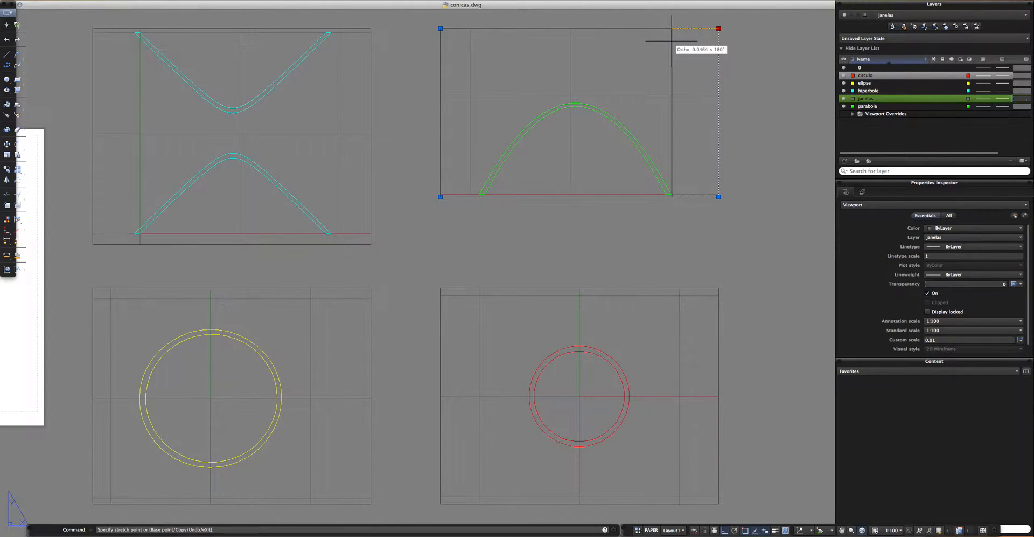
{"action": "left_click", "coordinate": [672, 41]}
{"action": "left_click", "coordinate": [440, 29]}
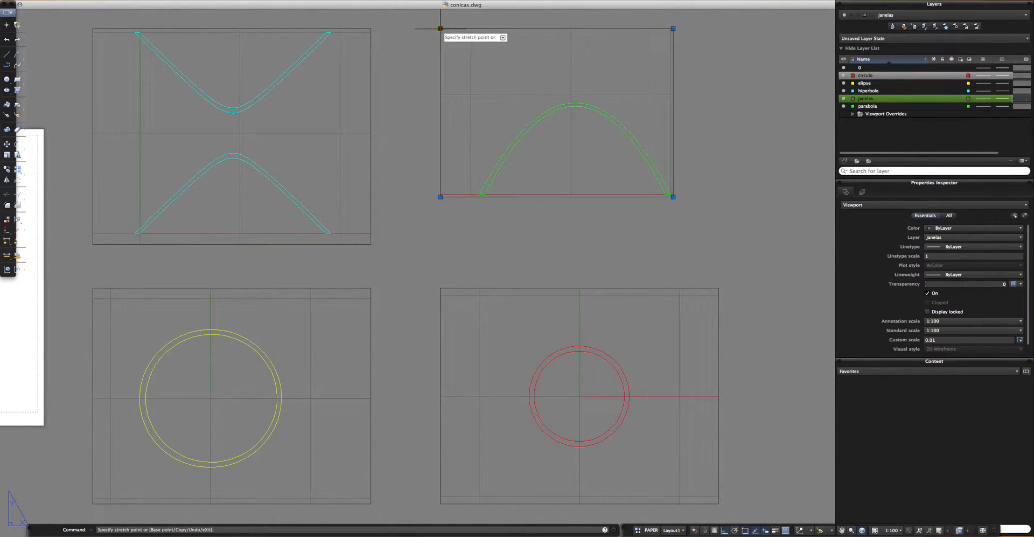
{"action": "left_click", "coordinate": [476, 36]}
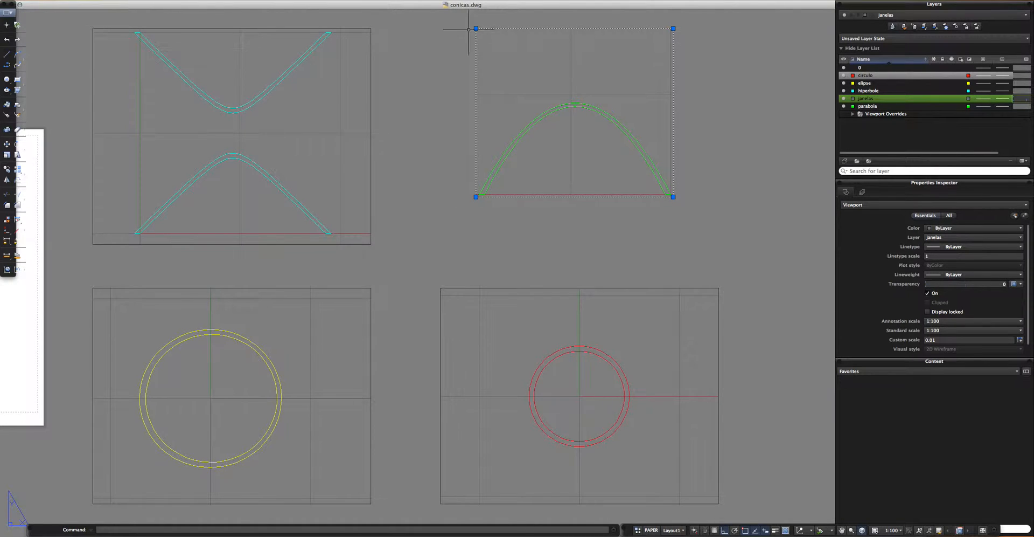
{"action": "left_click", "coordinate": [476, 99]}
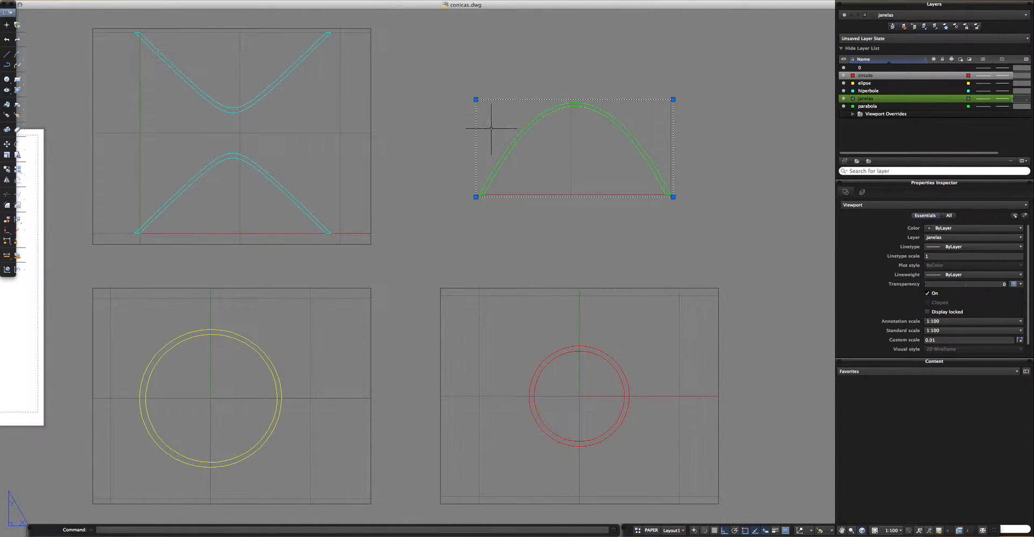
{"action": "scroll", "coordinate": [466, 146], "scroll_direction": "down", "scroll_amount": 3}
{"action": "middle_click_drag", "start_coordinate": [447, 148], "coordinate": [568, 180]}
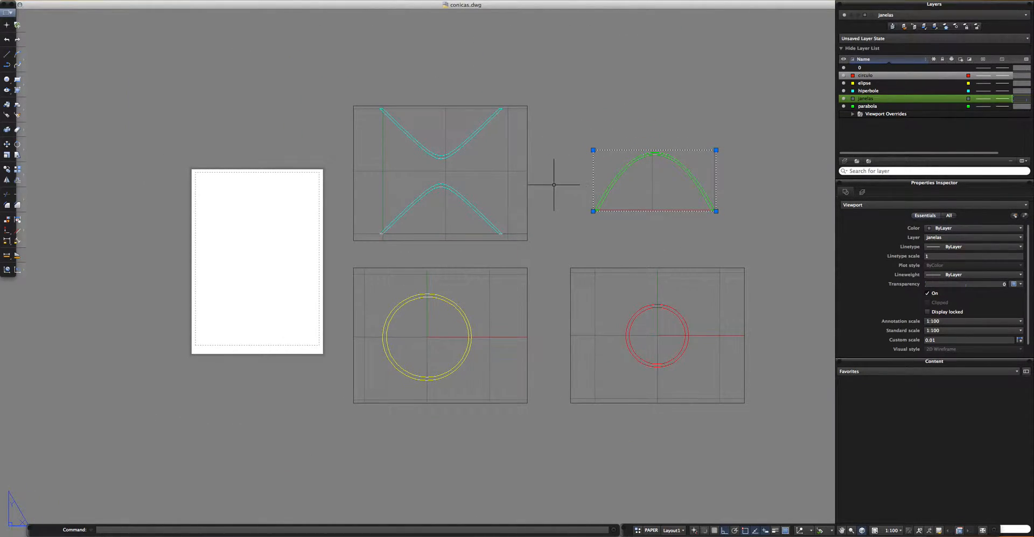
{"action": "key", "text": "Escape"}
Pull both side edges of the hyperbola viewport in to the ends of the curves
{"action": "left_click", "coordinate": [528, 181]}
{"action": "left_click", "coordinate": [527, 106]}
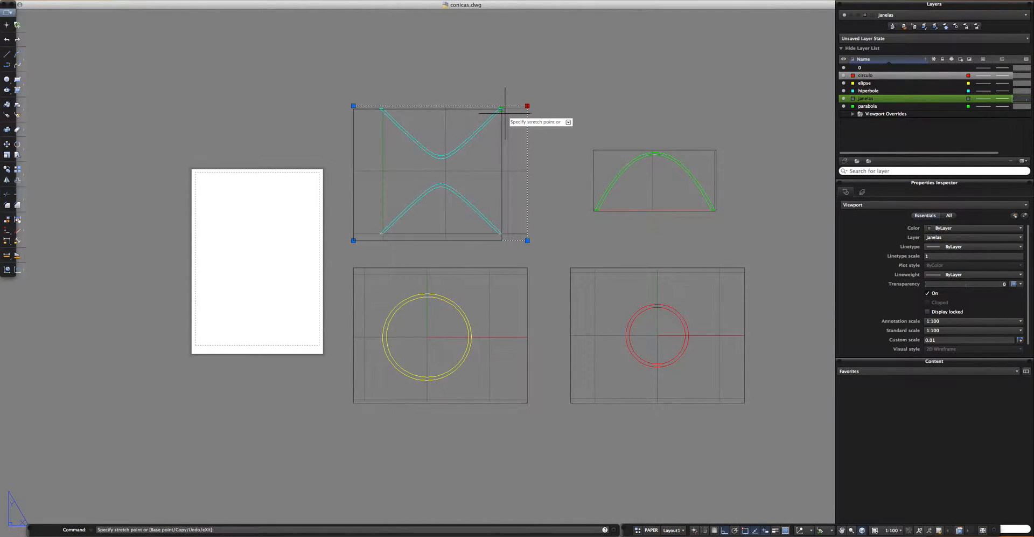
{"action": "left_click", "coordinate": [506, 113]}
{"action": "left_click", "coordinate": [353, 106]}
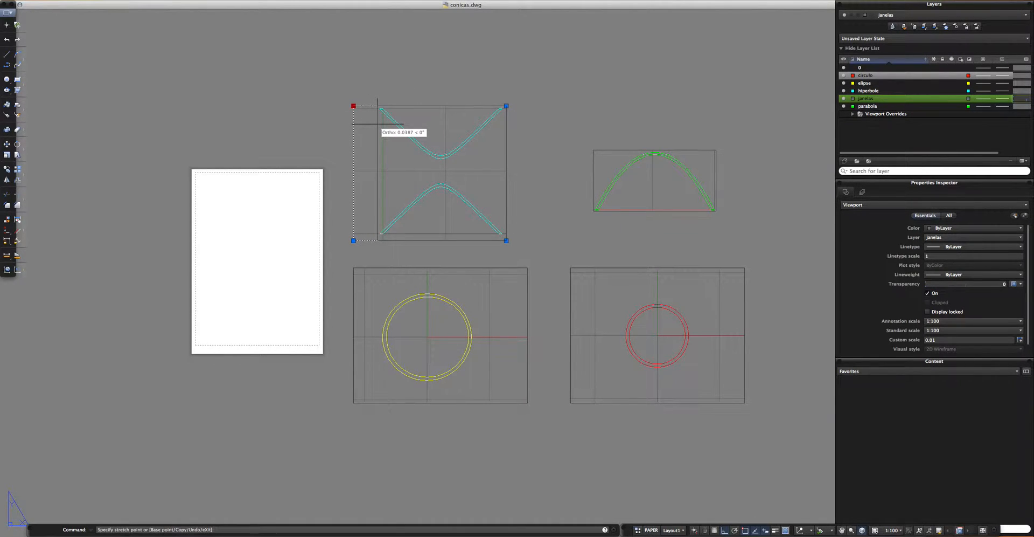
{"action": "left_click", "coordinate": [377, 123]}
{"action": "key", "text": "Escape"}
Shrink the ellipse viewport on all four sides to fit closely around the yellow curve
{"action": "left_click", "coordinate": [585, 267]}
{"action": "left_click", "coordinate": [526, 282]}
{"action": "left_click", "coordinate": [528, 267]}
{"action": "left_click", "coordinate": [474, 274]}
{"action": "left_click", "coordinate": [354, 268]}
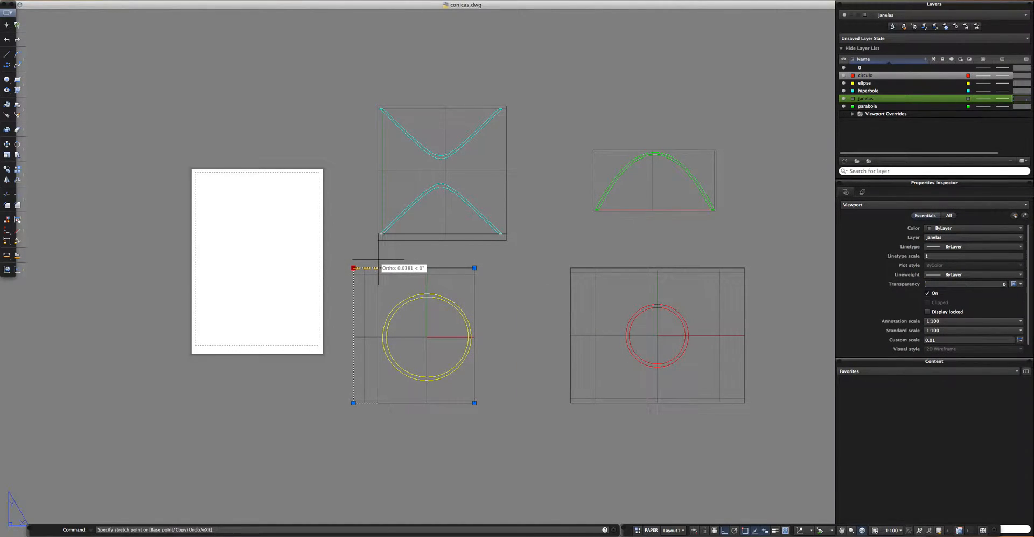
{"action": "left_click", "coordinate": [381, 260]}
{"action": "left_click", "coordinate": [474, 268]}
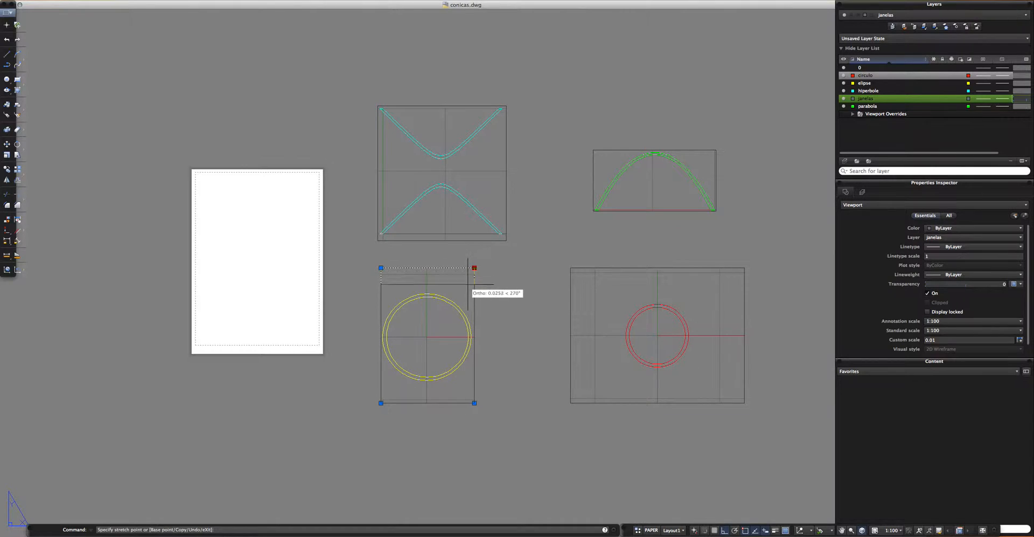
{"action": "left_click", "coordinate": [471, 292]}
{"action": "left_click", "coordinate": [474, 403]}
{"action": "left_click", "coordinate": [457, 383]}
{"action": "key", "text": "Escape"}
Shrink the circle viewport on all four sides to fit closely around the red circle
{"action": "left_click", "coordinate": [624, 402]}
{"action": "left_click", "coordinate": [571, 267]}
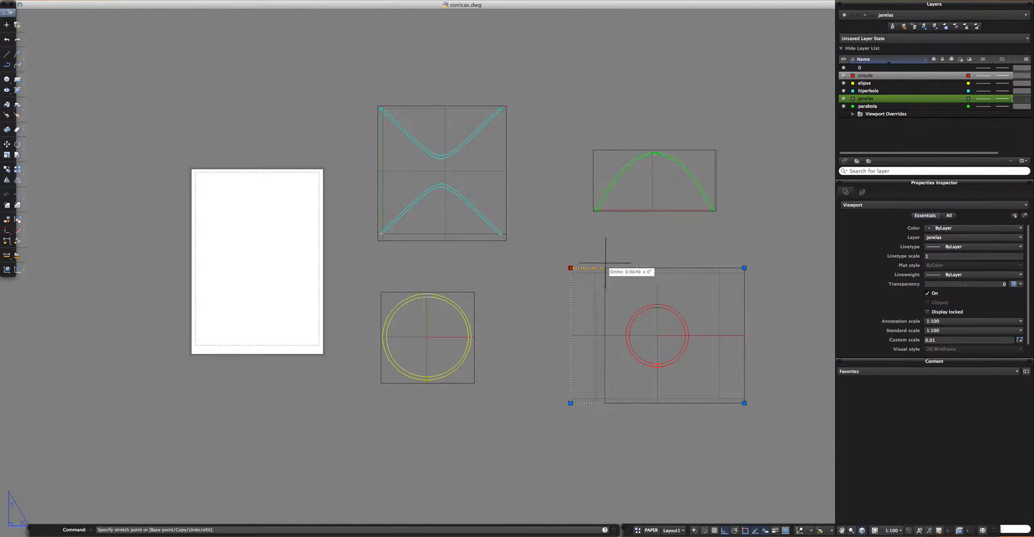
{"action": "left_click", "coordinate": [624, 264]}
{"action": "left_click", "coordinate": [745, 268]}
{"action": "left_click", "coordinate": [691, 268]}
{"action": "left_click", "coordinate": [691, 267]}
{"action": "left_click", "coordinate": [690, 267]}
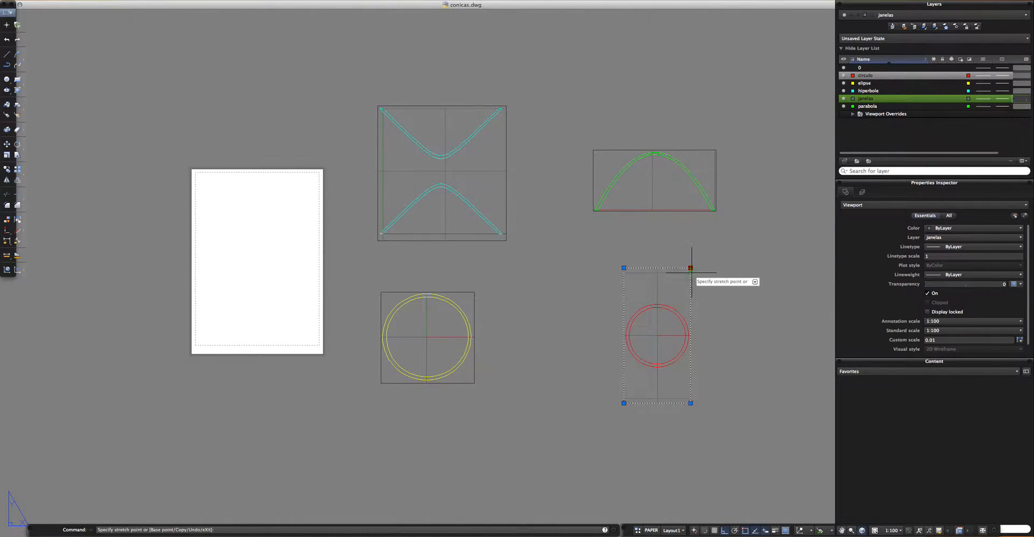
{"action": "left_click", "coordinate": [692, 301]}
{"action": "left_click", "coordinate": [691, 403]}
{"action": "left_click", "coordinate": [690, 368]}
{"action": "key", "text": "Escape"}
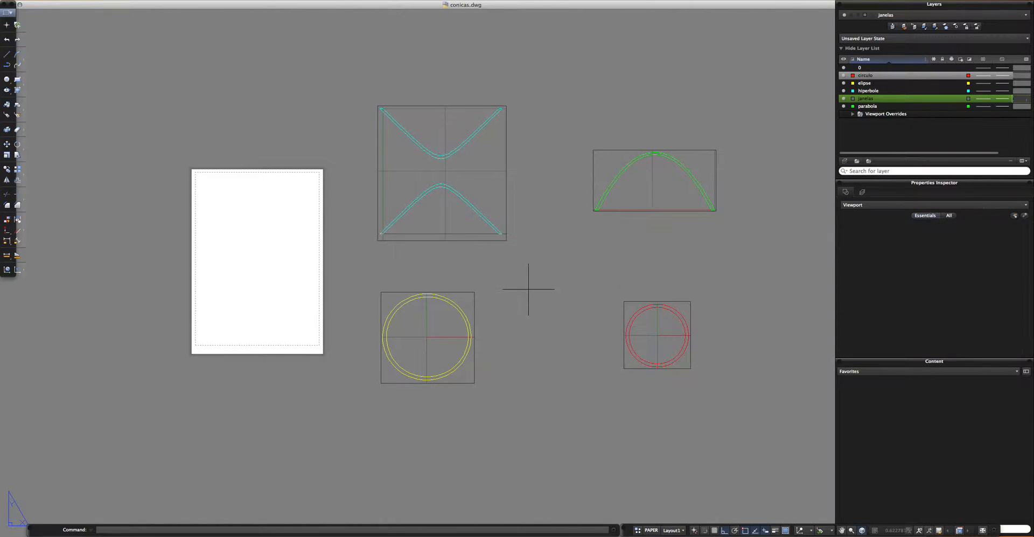
Move the hyperbola viewport by its upper-right corner onto the upper part of the sheet, with Ortho off
{"action": "left_click", "coordinate": [519, 273]}
{"action": "left_click", "coordinate": [474, 172]}
{"action": "type", "text": "m"}
{"action": "key", "text": "Return"}
{"action": "left_click", "coordinate": [507, 106]}
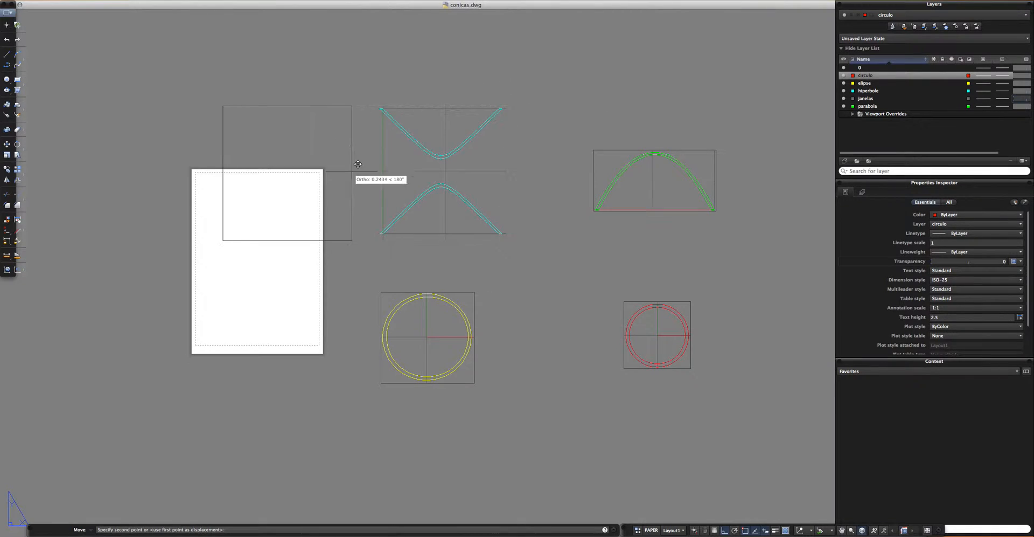
{"action": "key", "text": "F8"}
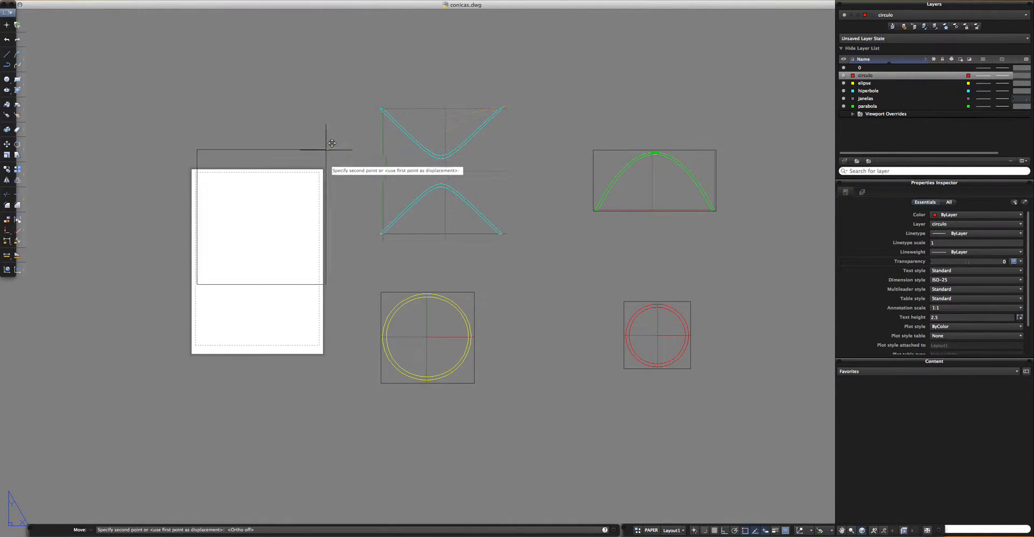
{"action": "left_click", "coordinate": [322, 177]}
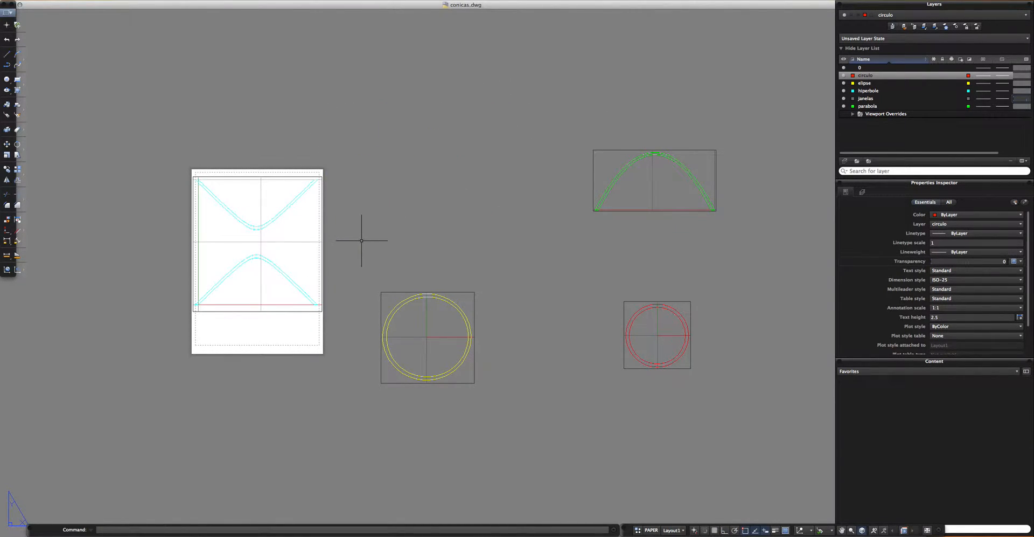
Move the hyperbola viewport by its upper-right corner slightly down the sheet, leaving a wider margin above it
{"action": "middle_click_drag", "start_coordinate": [324, 173], "coordinate": [474, 182]}
{"action": "left_click", "coordinate": [477, 196]}
{"action": "left_click", "coordinate": [468, 171]}
{"action": "type", "text": "m"}
{"action": "key", "text": "Return"}
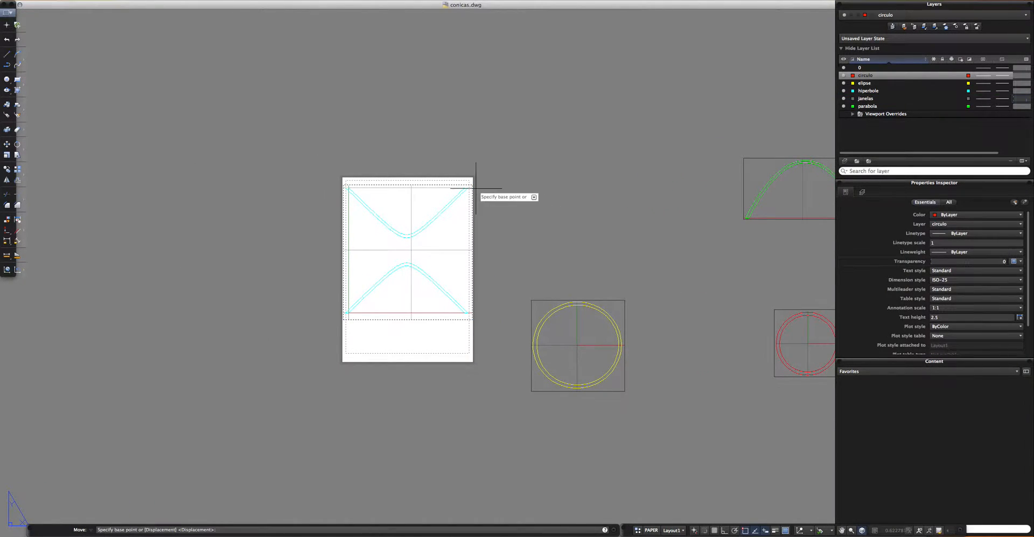
{"action": "left_click", "coordinate": [472, 184]}
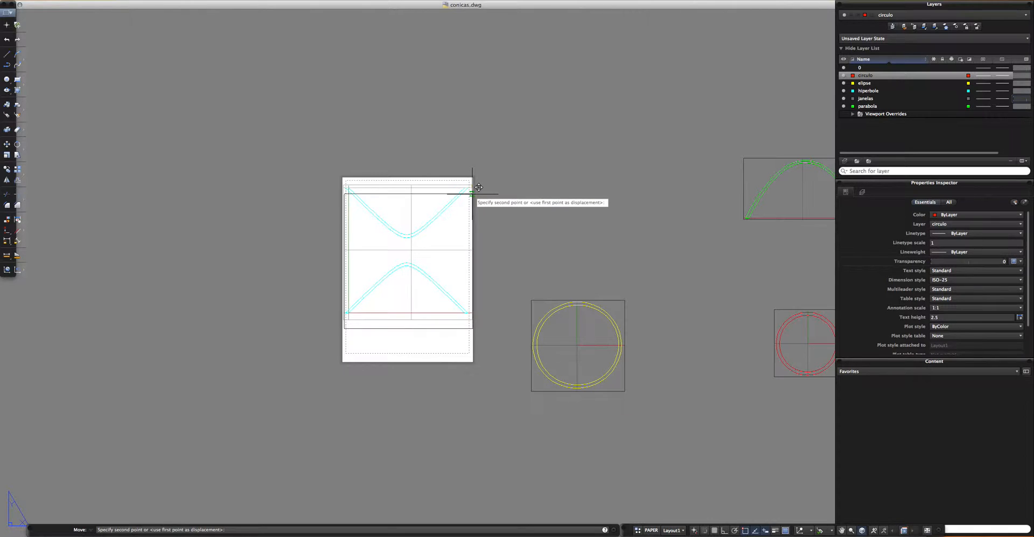
{"action": "left_click", "coordinate": [472, 194]}
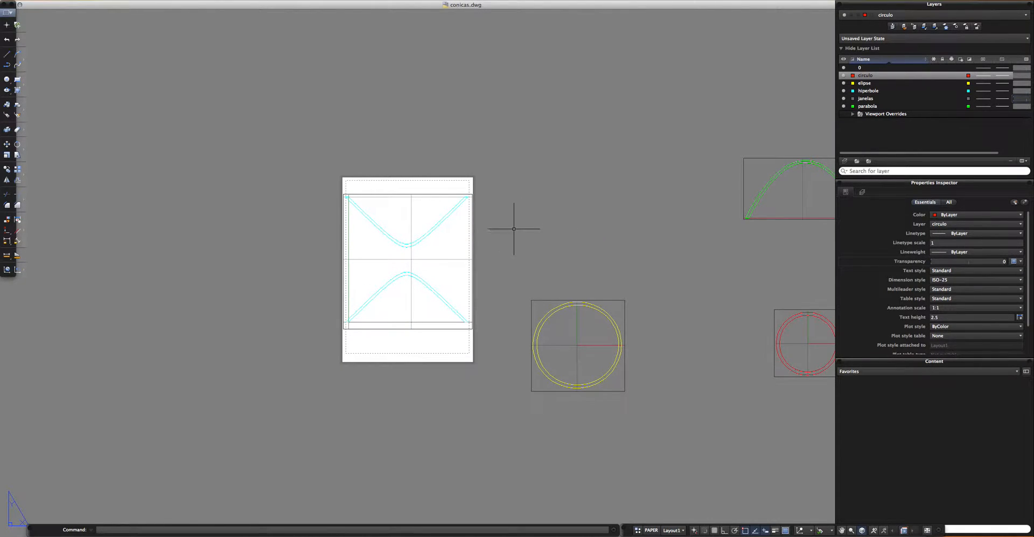
Move the ellipse viewport by its upper-left corner onto the lower part of the sheet, centred across its width
{"action": "middle_click_drag", "start_coordinate": [517, 230], "coordinate": [450, 164]}
{"action": "left_click_drag", "start_coordinate": [592, 351], "coordinate": [490, 235]}
{"action": "type", "text": "m"}
{"action": "key", "text": "Return"}
{"action": "left_click", "coordinate": [468, 237]}
{"action": "left_click", "coordinate": [297, 218]}
{"action": "scroll", "coordinate": [300, 226], "scroll_direction": "up", "scroll_amount": 3}
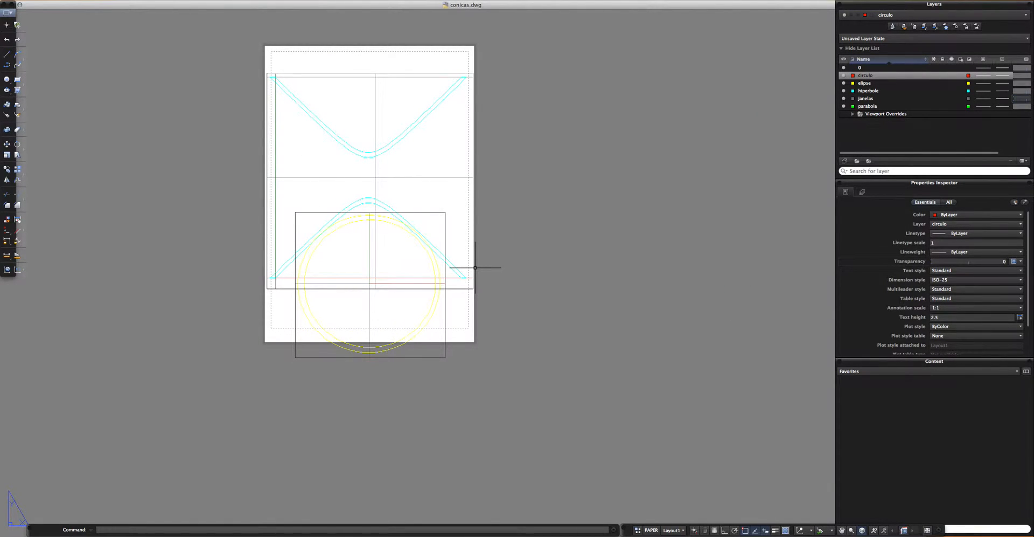
{"action": "scroll", "coordinate": [474, 267], "scroll_direction": "down", "scroll_amount": 6}
{"action": "scroll", "coordinate": [423, 259], "scroll_direction": "up", "scroll_amount": 6}
{"action": "scroll", "coordinate": [423, 260], "scroll_direction": "down", "scroll_amount": 6}
{"action": "left_click", "coordinate": [477, 220]}
{"action": "key", "text": "Escape"}
Move the parabola viewport by its upper-left corner onto the middle of the sheet
{"action": "left_click", "coordinate": [757, 222]}
{"action": "left_click", "coordinate": [656, 144]}
{"action": "type", "text": "m"}
{"action": "key", "text": "Return"}
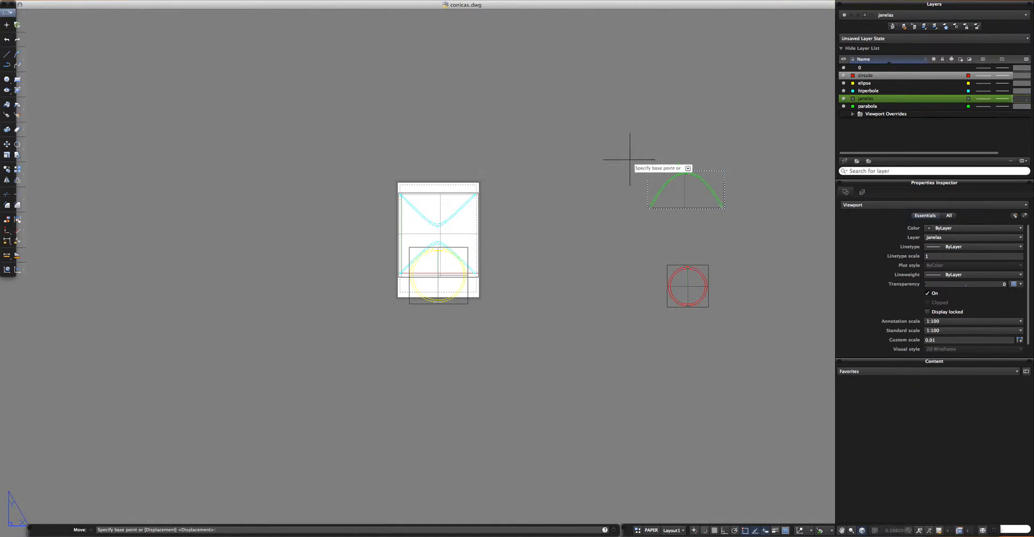
{"action": "left_click", "coordinate": [645, 172]}
{"action": "scroll", "coordinate": [394, 232], "scroll_direction": "up", "scroll_amount": 2}
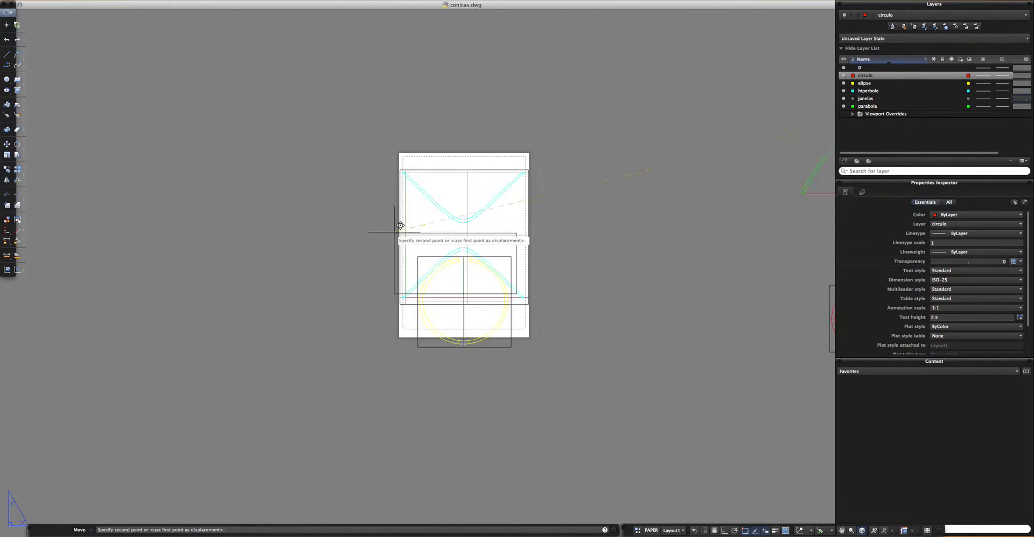
{"action": "scroll", "coordinate": [396, 232], "scroll_direction": "up", "scroll_amount": 4}
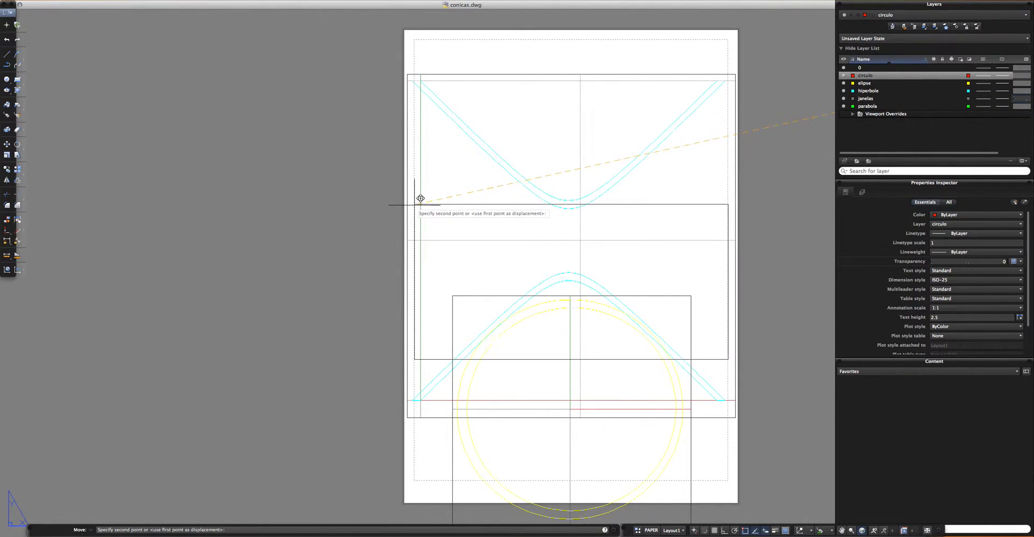
{"action": "left_click", "coordinate": [416, 208]}
Shift the parabola viewport slightly down from its upper-left corner
{"action": "key", "text": "Return"}
{"action": "left_click", "coordinate": [416, 207]}
{"action": "key", "text": "Return"}
{"action": "left_click", "coordinate": [416, 207]}
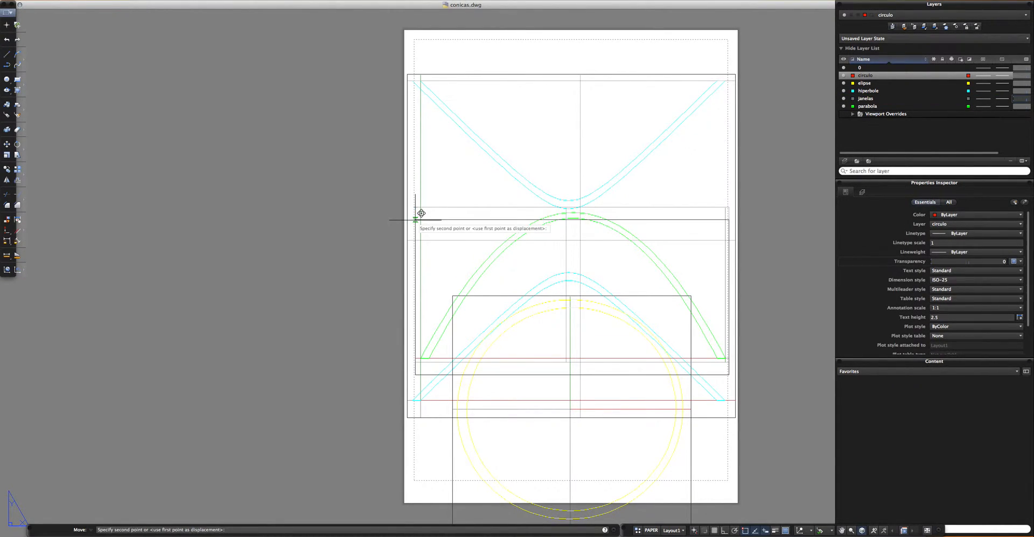
{"action": "left_click", "coordinate": [415, 219]}
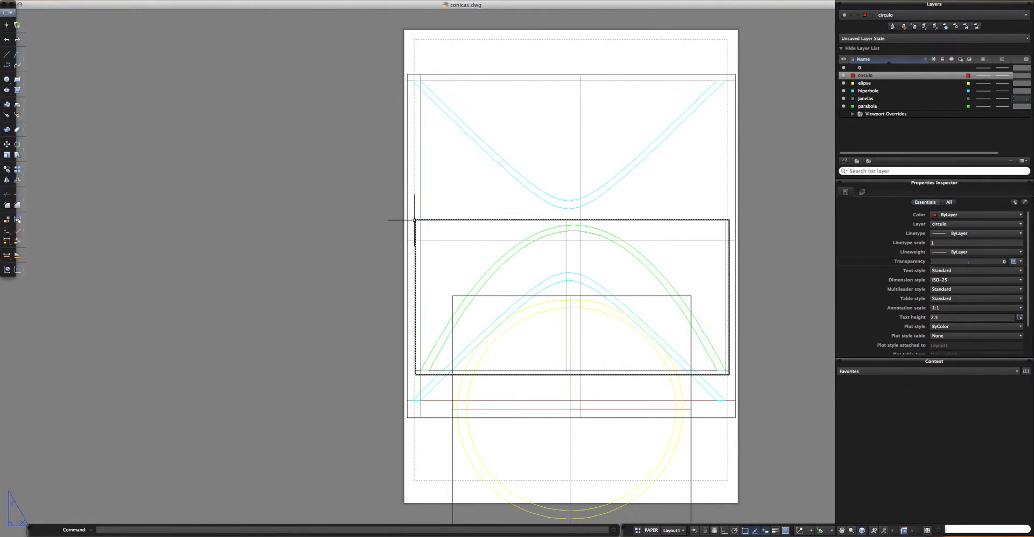
Move the circle viewport by its upper-left corner to the top of the sheet
{"action": "scroll", "coordinate": [618, 242], "scroll_direction": "down", "scroll_amount": 6}
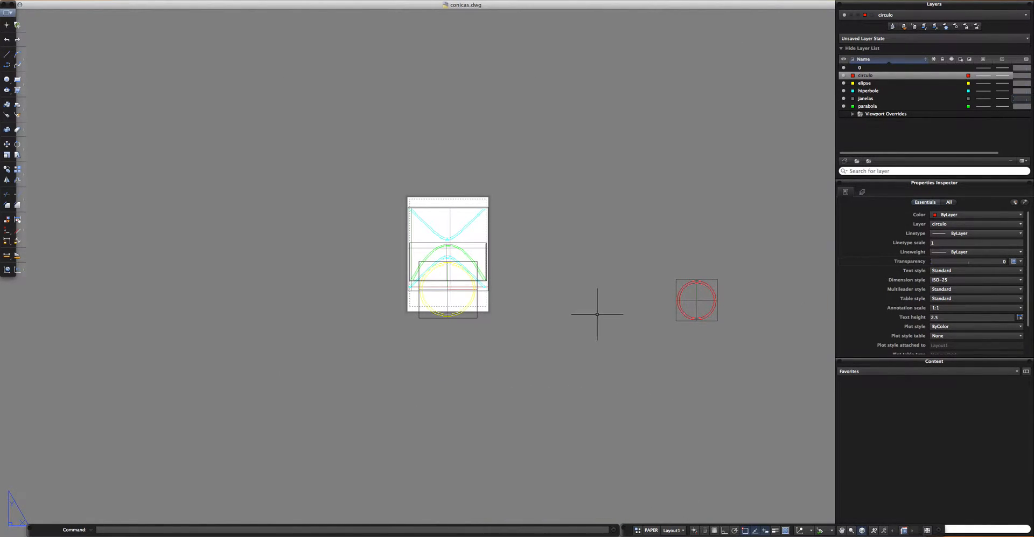
{"action": "left_click", "coordinate": [743, 345]}
{"action": "left_click", "coordinate": [648, 257]}
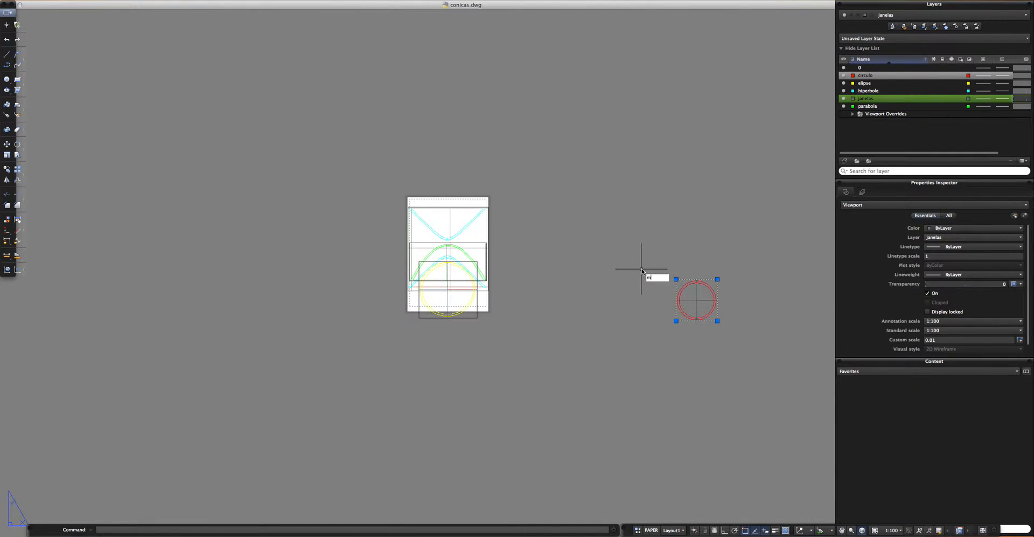
{"action": "key", "text": "Return"}
{"action": "left_click", "coordinate": [676, 280]}
{"action": "scroll", "coordinate": [440, 195], "scroll_direction": "up", "scroll_amount": 4}
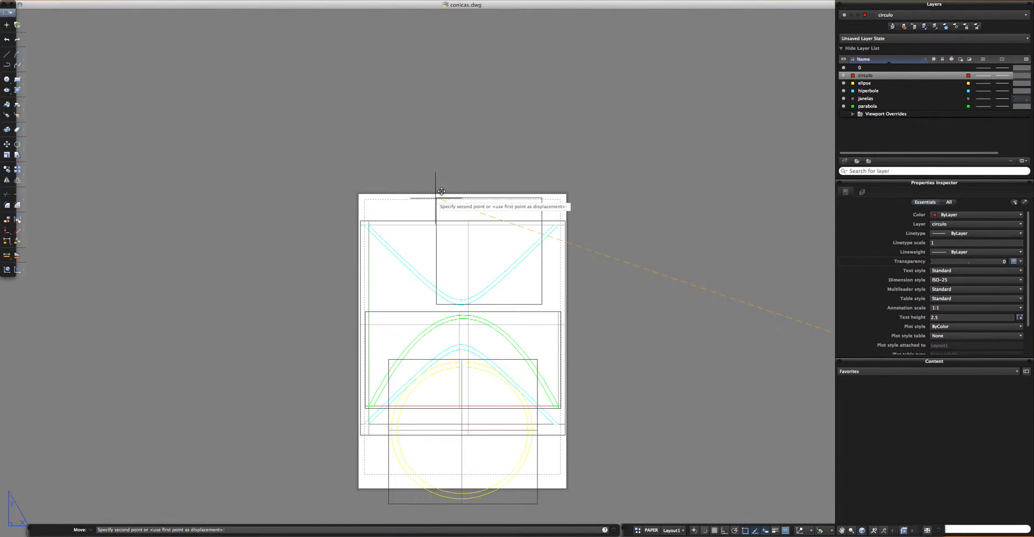
{"action": "left_click", "coordinate": [413, 188]}
Nudge the circle viewport slightly to the left at the top of the sheet
{"action": "left_click", "coordinate": [505, 213]}
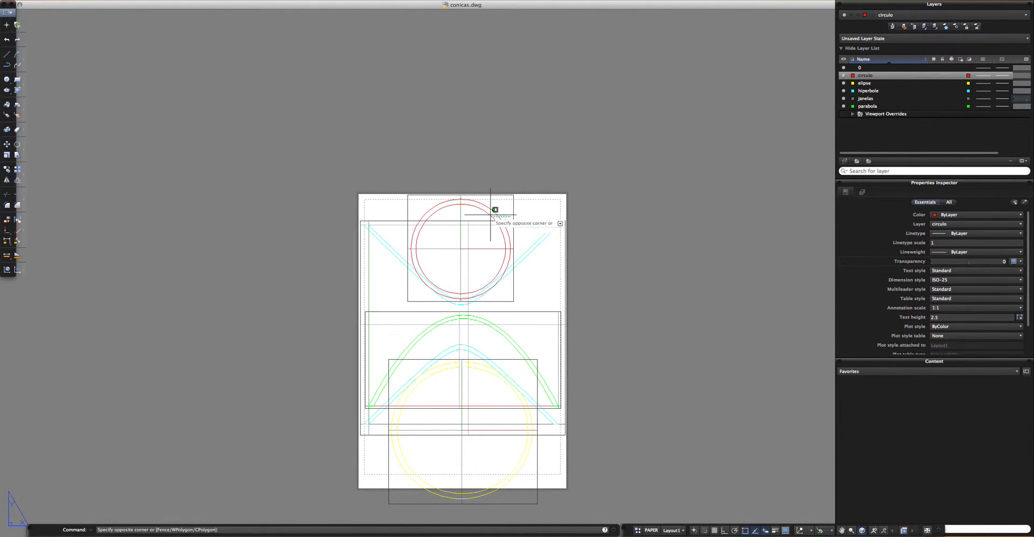
{"action": "left_click", "coordinate": [512, 194]}
{"action": "type", "text": "m"}
{"action": "key", "text": "Return"}
{"action": "left_click", "coordinate": [625, 272]}
{"action": "left_click", "coordinate": [620, 272]}
{"action": "scroll", "coordinate": [607, 264], "scroll_direction": "down", "scroll_amount": 5}
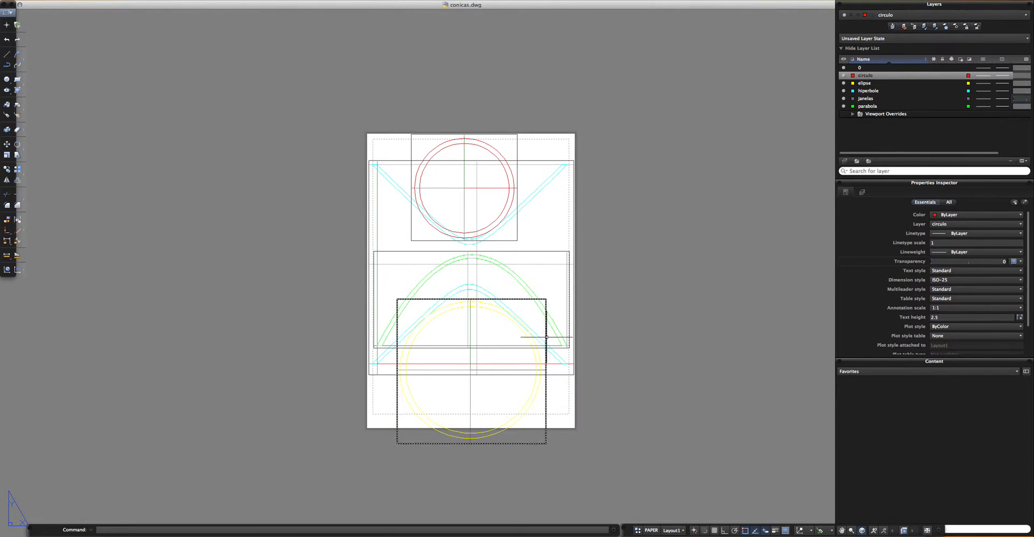
Move the hyperbola viewport by its lower-right corner straight down to the lower part of the sheet
{"action": "left_click", "coordinate": [573, 370]}
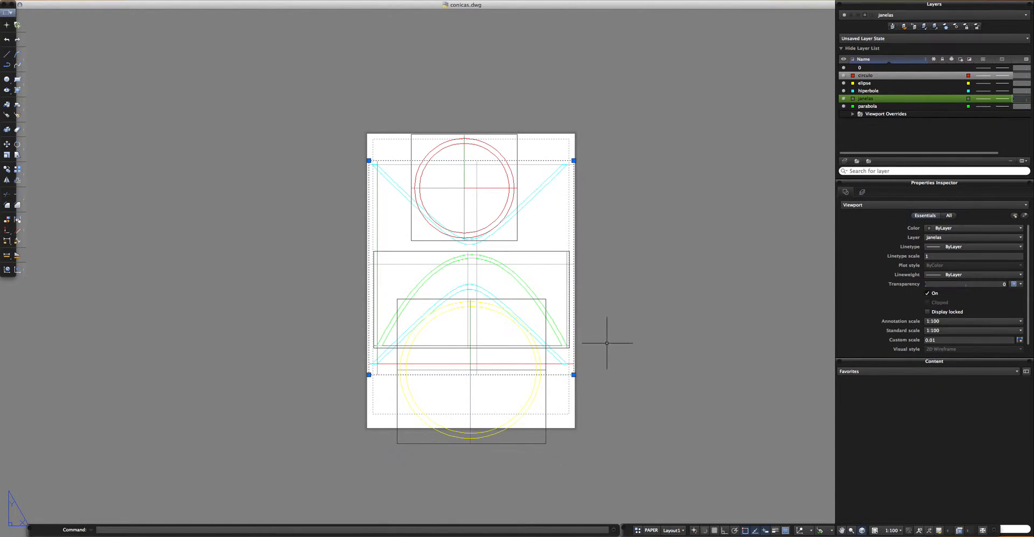
{"action": "type", "text": "m"}
{"action": "key", "text": "Return"}
{"action": "left_click", "coordinate": [574, 374]}
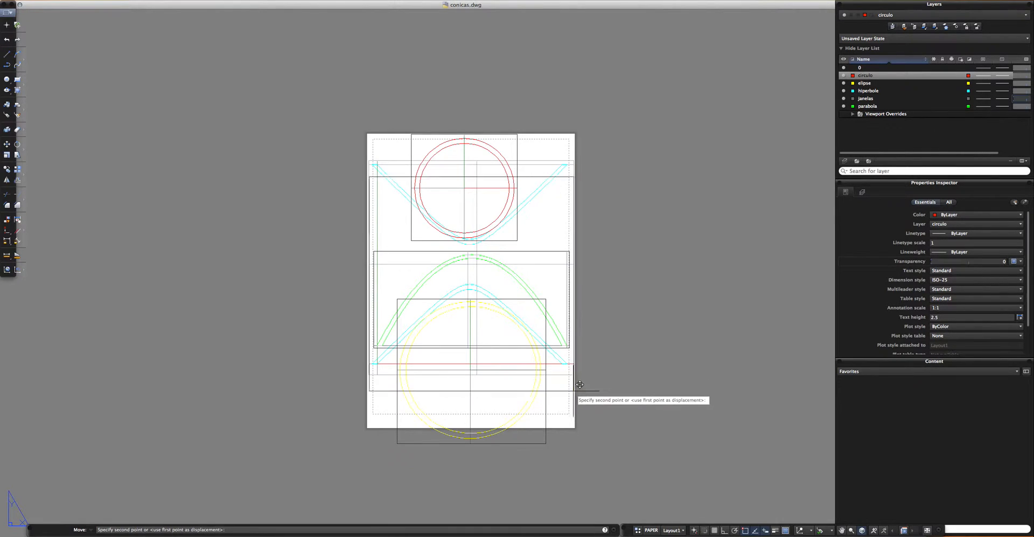
{"action": "left_click", "coordinate": [574, 420]}
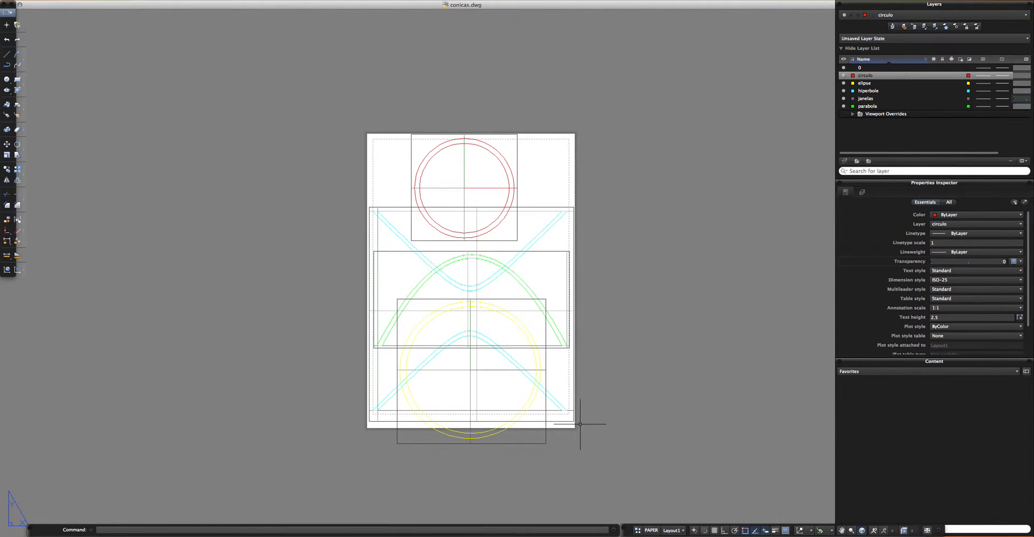
Nudge the hyperbola viewport by its lower-right corner a little closer to the sheet's bottom edge
{"action": "scroll", "coordinate": [568, 414], "scroll_direction": "up", "scroll_amount": 4}
{"action": "left_click", "coordinate": [581, 412]}
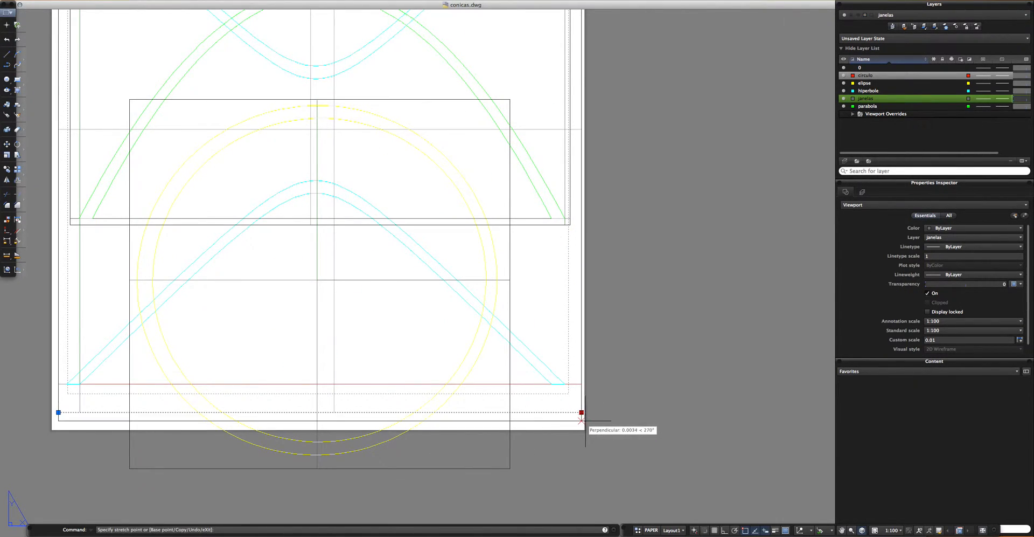
{"action": "key", "text": "Escape"}
{"action": "type", "text": "m"}
{"action": "key", "text": "Return"}
{"action": "left_click", "coordinate": [581, 412]}
{"action": "left_click", "coordinate": [587, 411]}
{"action": "scroll", "coordinate": [554, 388], "scroll_direction": "down", "scroll_amount": 5}
Move the ellipse viewport by its upper-right corner straight up to the top of the sheet
{"action": "scroll", "coordinate": [542, 370], "scroll_direction": "up", "scroll_amount": 2}
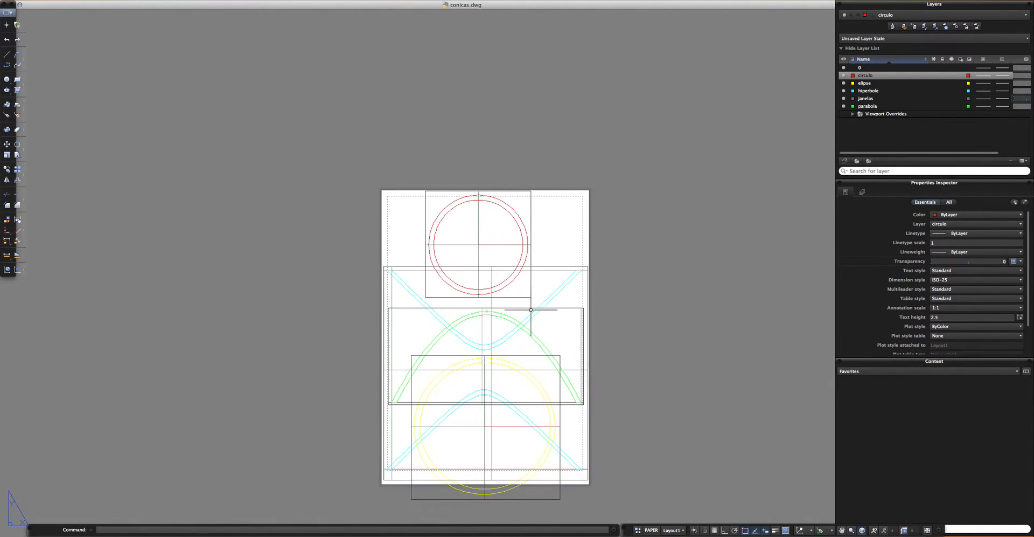
{"action": "left_click", "coordinate": [540, 355]}
{"action": "type", "text": "n"}
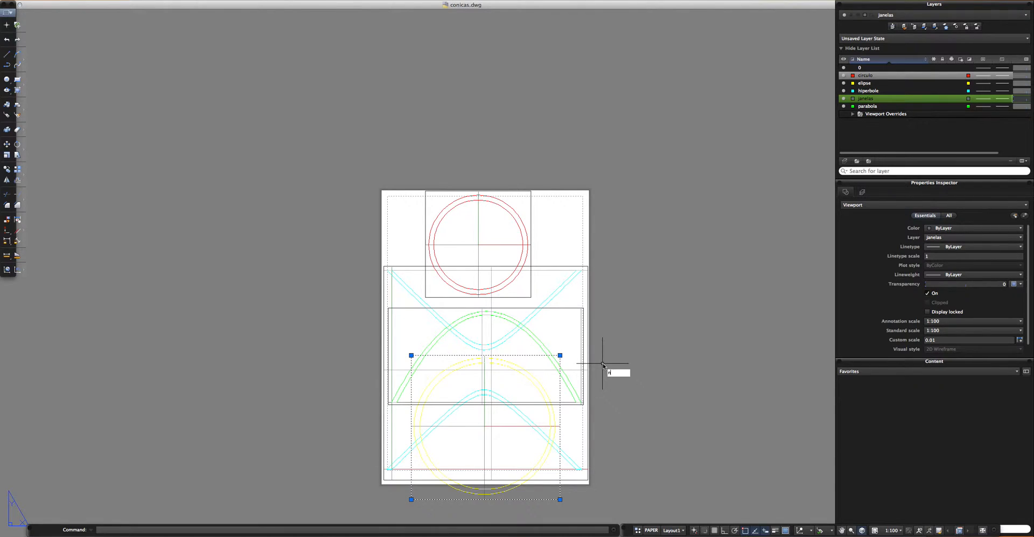
{"action": "key", "text": "BackSpace"}
{"action": "type", "text": "m"}
{"action": "key", "text": "Return"}
{"action": "left_click", "coordinate": [560, 355]}
{"action": "left_click", "coordinate": [561, 193]}
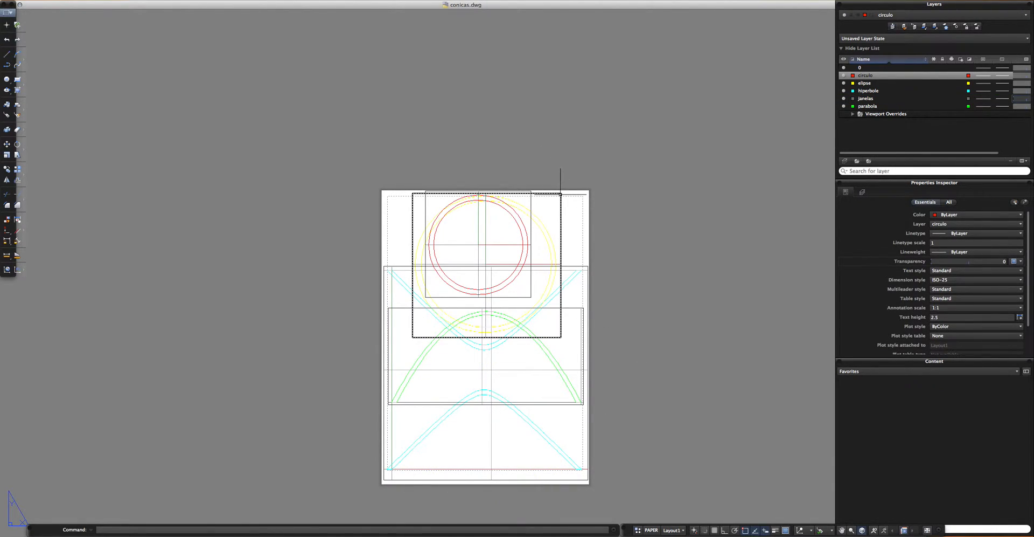
Move the circle viewport by its upper-right corner so the red circle sits centred inside the yellow ellipse
{"action": "scroll", "coordinate": [436, 317], "scroll_direction": "up", "scroll_amount": 3}
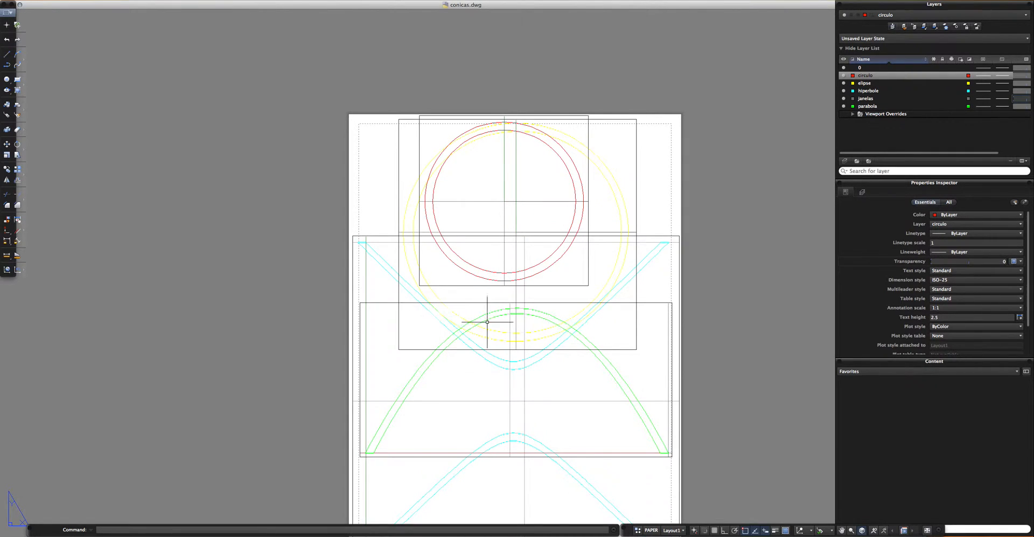
{"action": "scroll", "coordinate": [492, 302], "scroll_direction": "down", "scroll_amount": 6}
{"action": "scroll", "coordinate": [492, 303], "scroll_direction": "up", "scroll_amount": 3}
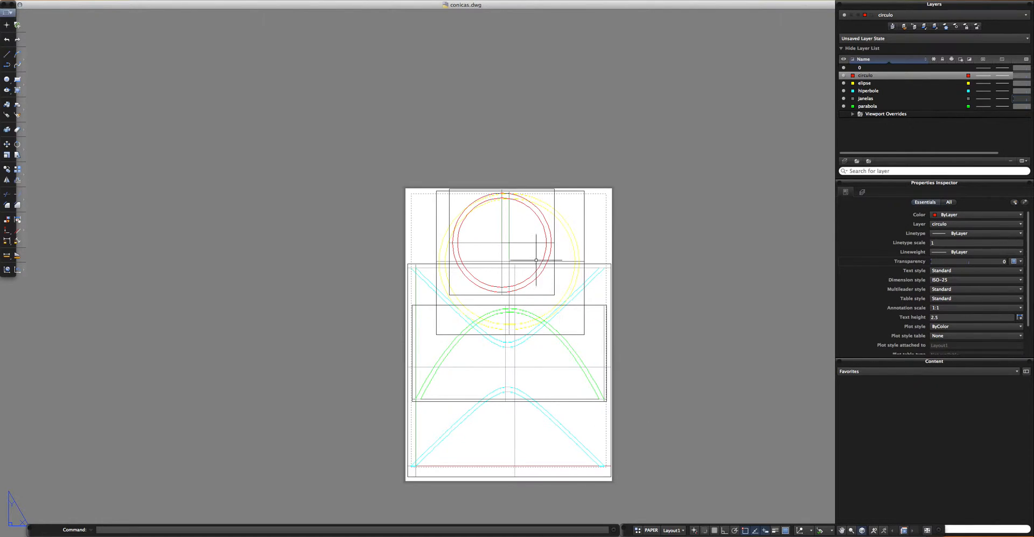
{"action": "left_click", "coordinate": [551, 196]}
{"action": "type", "text": "m"}
{"action": "key", "text": "Return"}
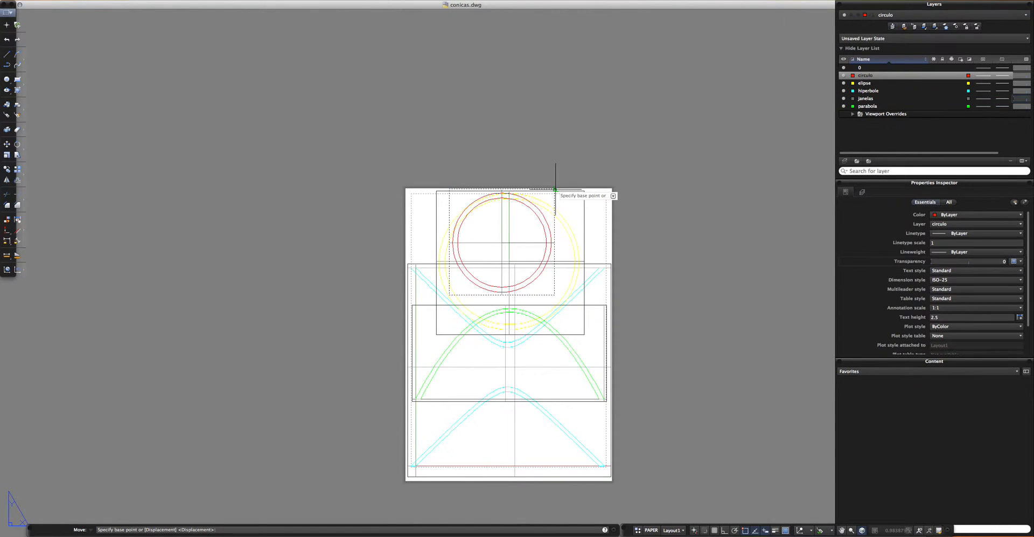
{"action": "left_click", "coordinate": [554, 189]}
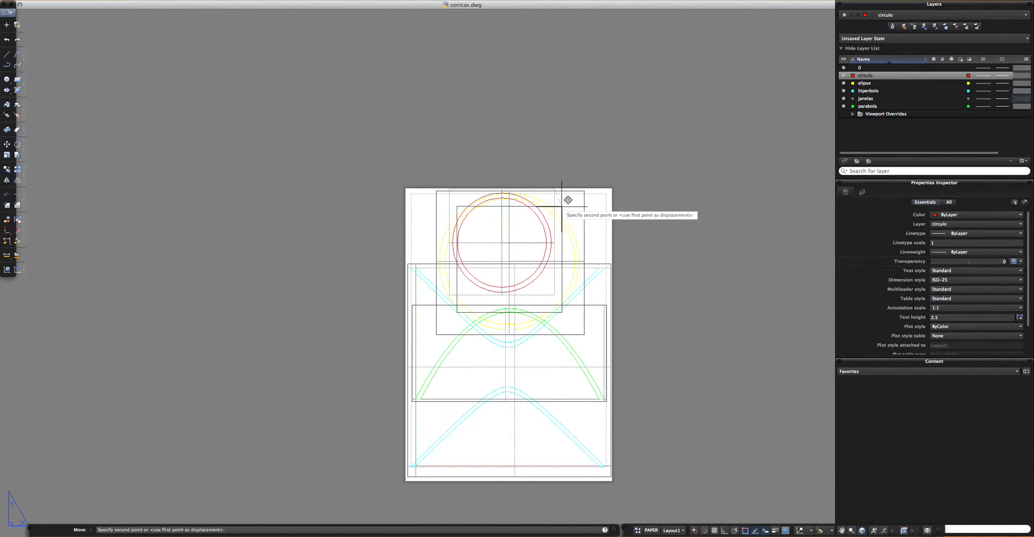
{"action": "left_click", "coordinate": [562, 208]}
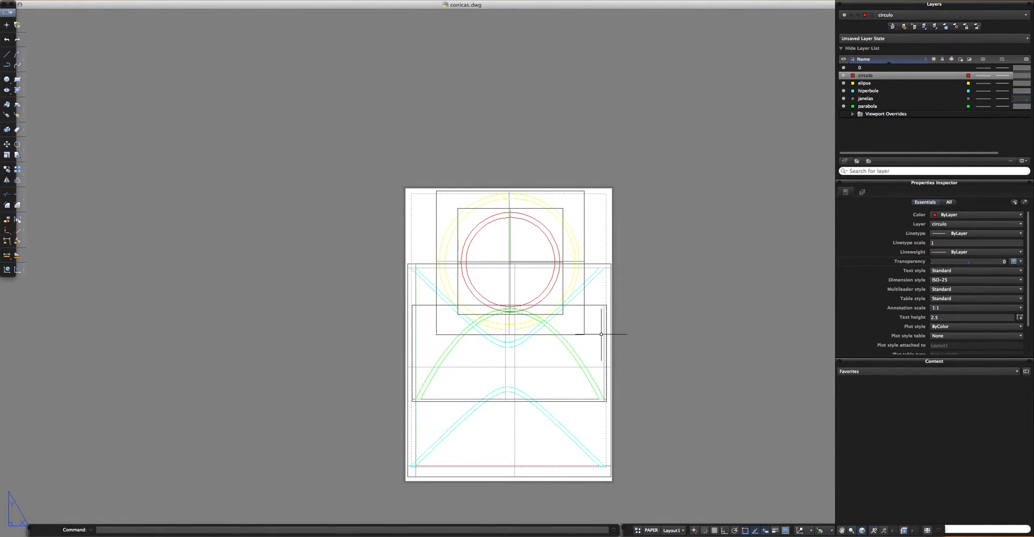
Move the parabola viewport straight down in two moves, clear of the ellipse viewport and over the hyperbola's lower branch
{"action": "left_click", "coordinate": [606, 325]}
{"action": "type", "text": "m"}
{"action": "key", "text": "Return"}
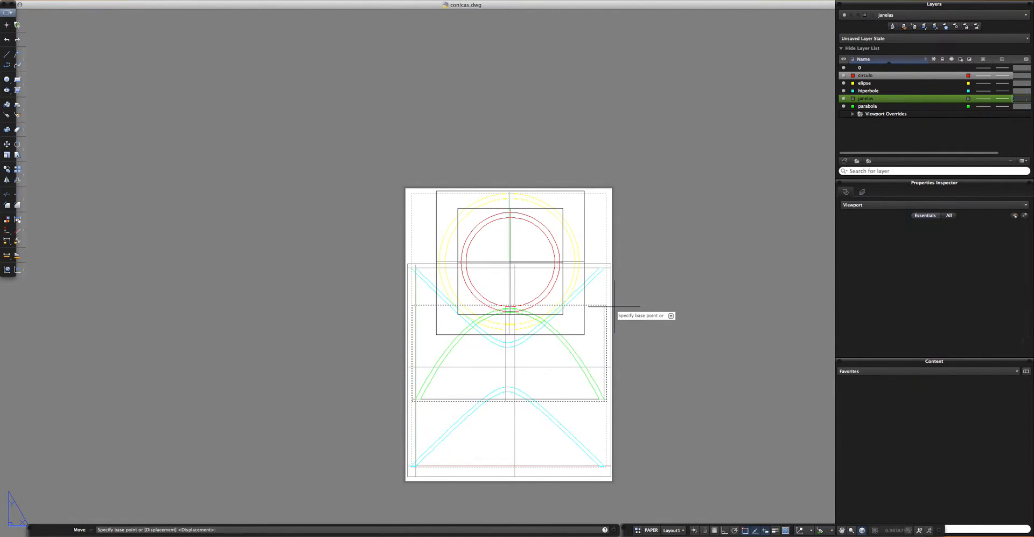
{"action": "left_click", "coordinate": [607, 305]}
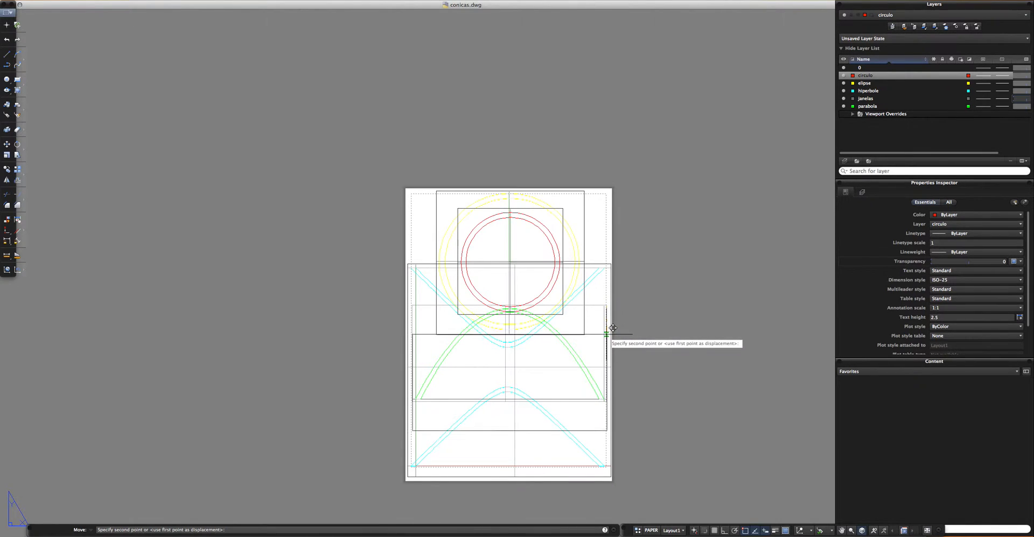
{"action": "left_click", "coordinate": [607, 340]}
{"action": "left_click", "coordinate": [606, 341]}
{"action": "key", "text": "Return"}
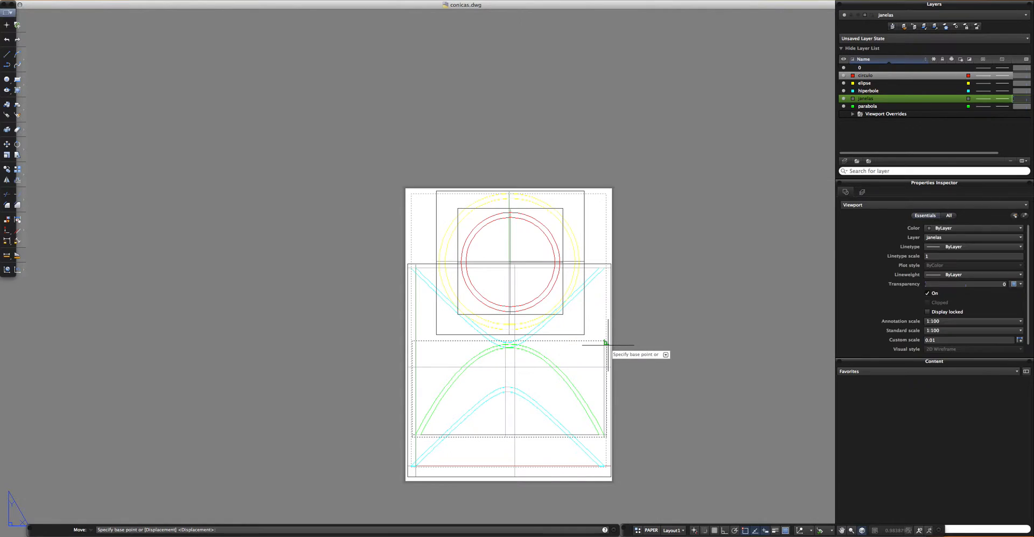
{"action": "left_click", "coordinate": [606, 341]}
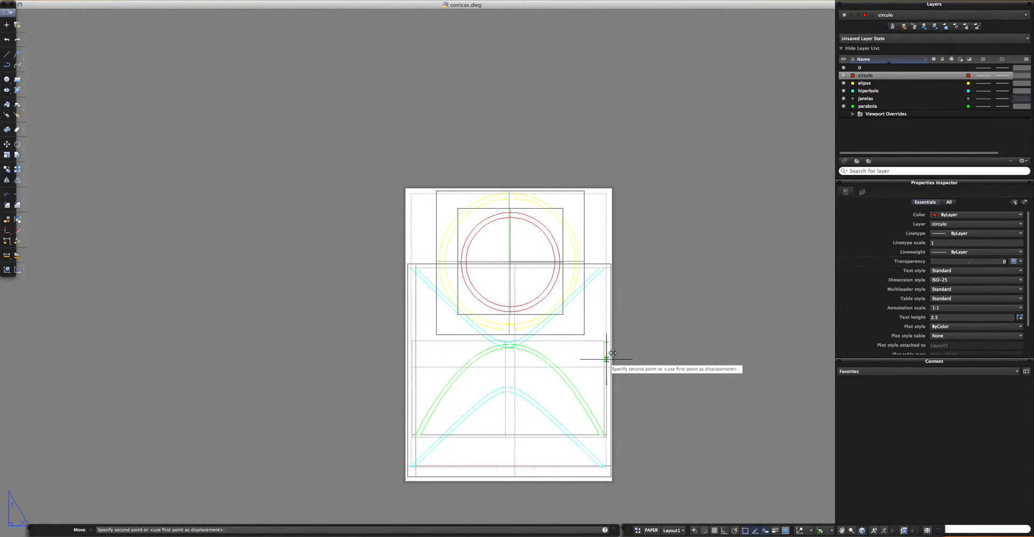
{"action": "left_click", "coordinate": [607, 362]}
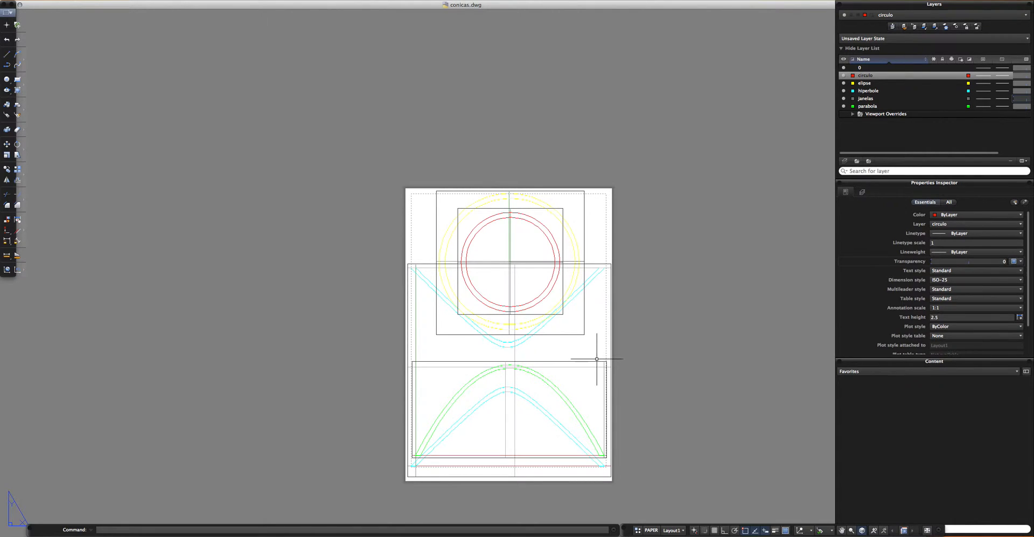
Nudge the parabola viewport slightly up from the midpoint of its top edge
{"action": "left_click", "coordinate": [587, 360]}
{"action": "type", "text": "m"}
{"action": "key", "text": "Return"}
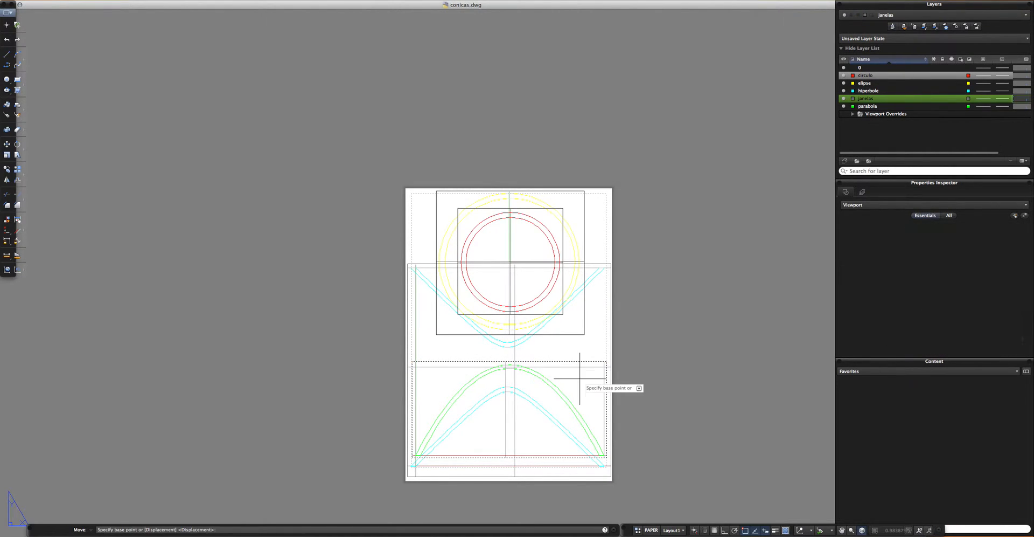
{"action": "left_click", "coordinate": [510, 361]}
{"action": "left_click", "coordinate": [513, 356]}
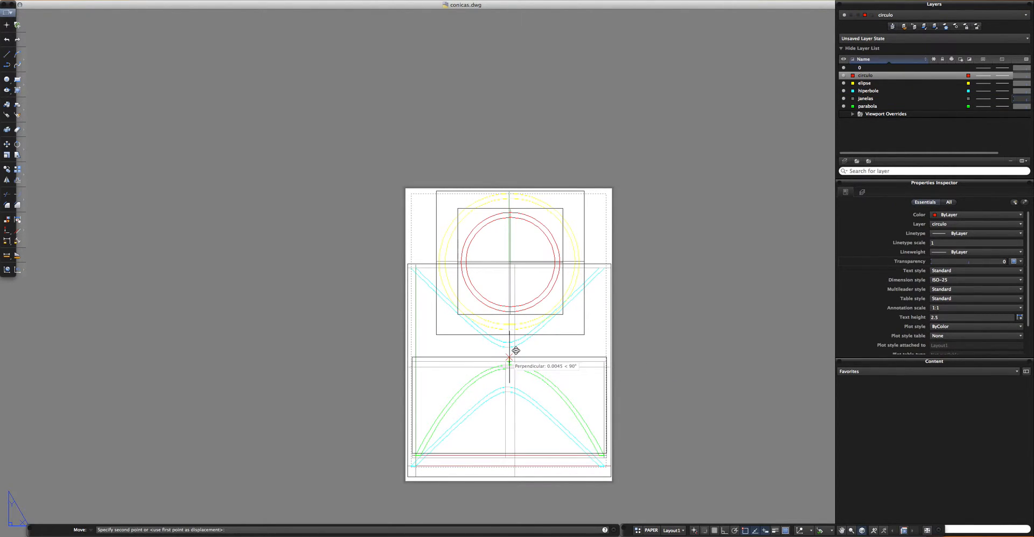
{"action": "left_click", "coordinate": [664, 382]}
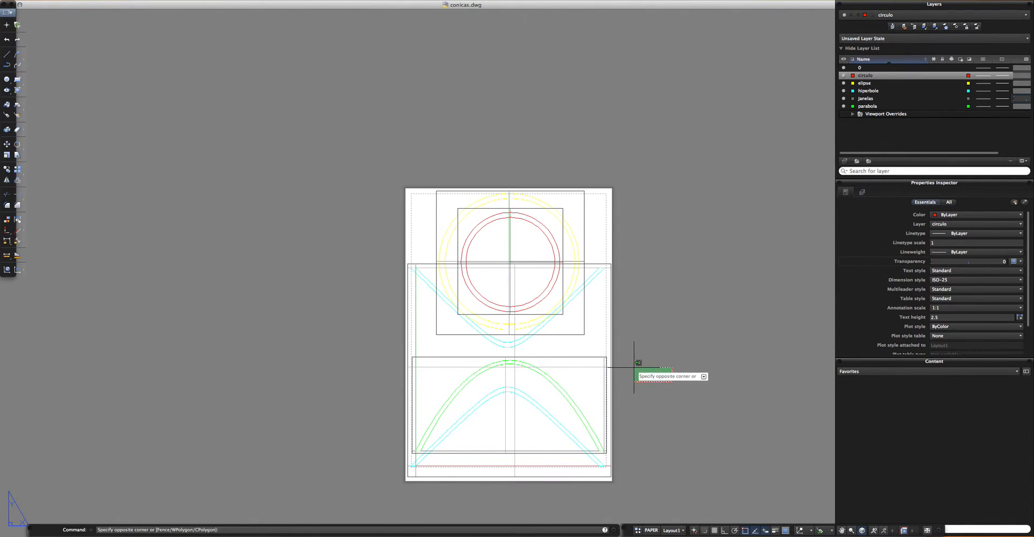
{"action": "scroll", "coordinate": [641, 371], "scroll_direction": "down", "scroll_amount": 3}
{"action": "key", "text": "Escape"}
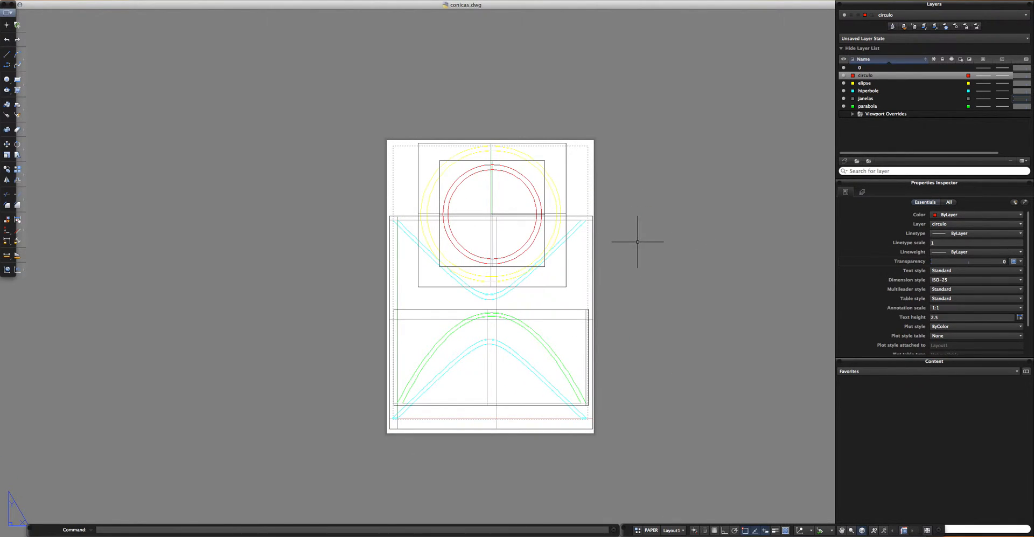
Move the hyperbola and parabola viewports together slightly down so the hyperbola's lower ends approach the sheet's printable margin
{"action": "scroll", "coordinate": [583, 212], "scroll_direction": "up", "scroll_amount": 3}
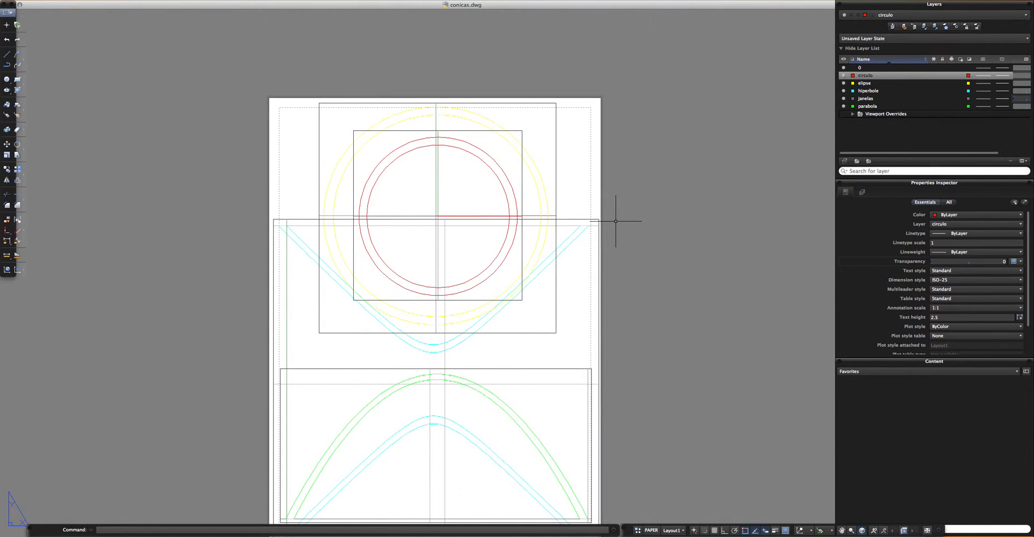
{"action": "scroll", "coordinate": [616, 220], "scroll_direction": "down", "scroll_amount": 6}
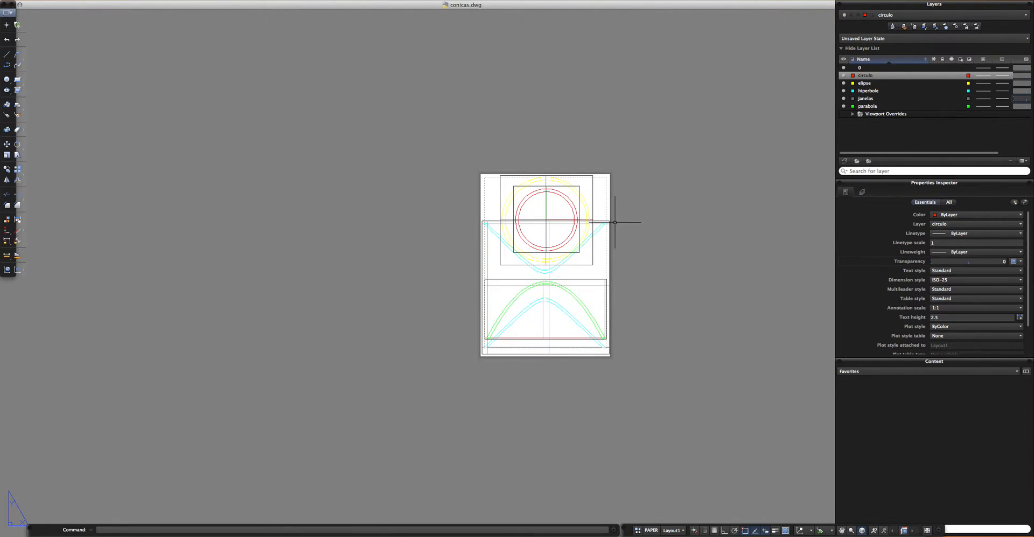
{"action": "scroll", "coordinate": [593, 332], "scroll_direction": "up", "scroll_amount": 6}
{"action": "scroll", "coordinate": [680, 338], "scroll_direction": "down", "scroll_amount": 3}
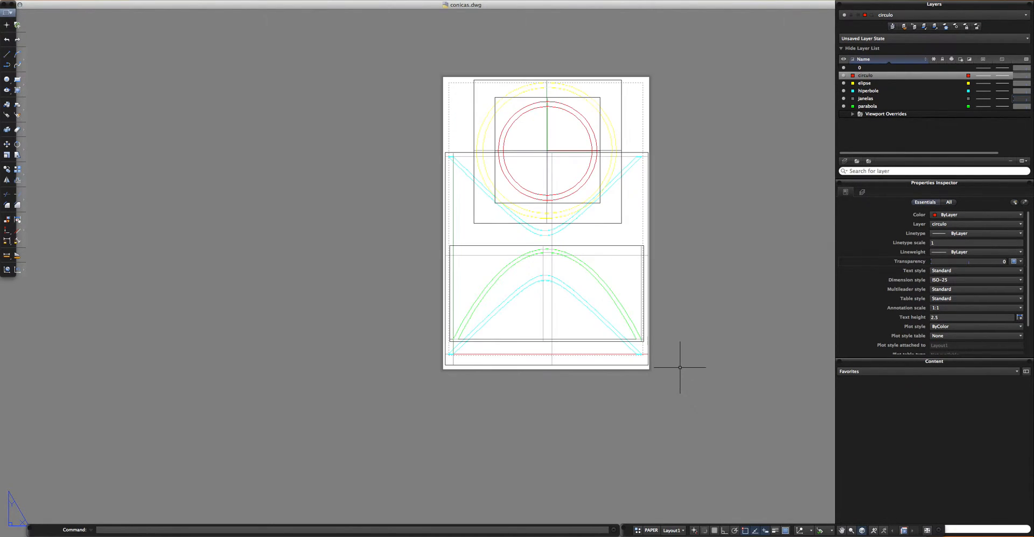
{"action": "left_click_drag", "start_coordinate": [698, 362], "coordinate": [321, 224]}
{"action": "type", "text": "m"}
{"action": "key", "text": "Return"}
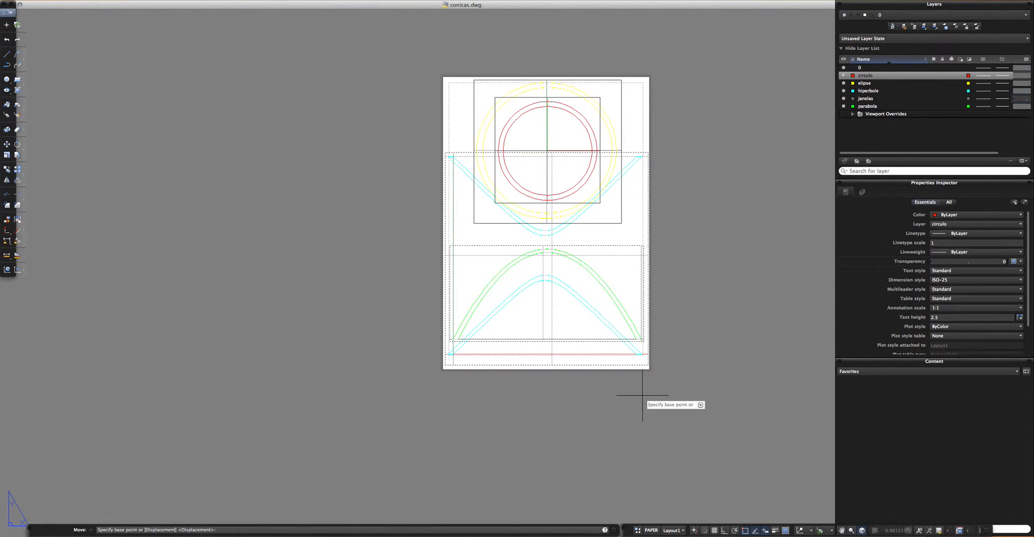
{"action": "scroll", "coordinate": [642, 393], "scroll_direction": "up", "scroll_amount": 10}
{"action": "scroll", "coordinate": [606, 324], "scroll_direction": "down", "scroll_amount": 2}
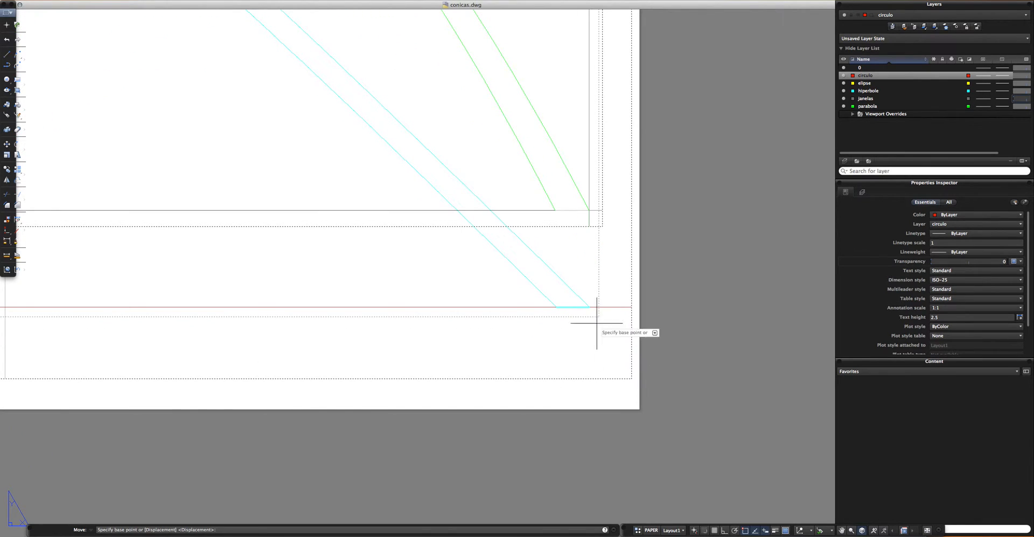
{"action": "left_click", "coordinate": [604, 308]}
{"action": "left_click", "coordinate": [601, 316]}
{"action": "scroll", "coordinate": [596, 334], "scroll_direction": "down", "scroll_amount": 8}
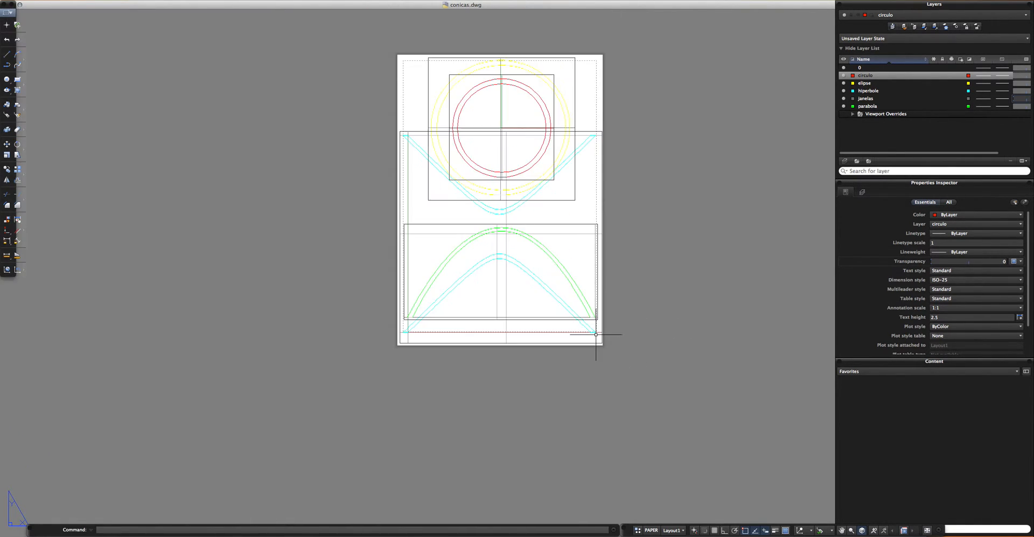
Generate a plot preview of the layout with the PREVIEW command
{"action": "middle_click_drag", "start_coordinate": [613, 254], "coordinate": [667, 348]}
{"action": "scroll", "coordinate": [556, 168], "scroll_direction": "up", "scroll_amount": 3}
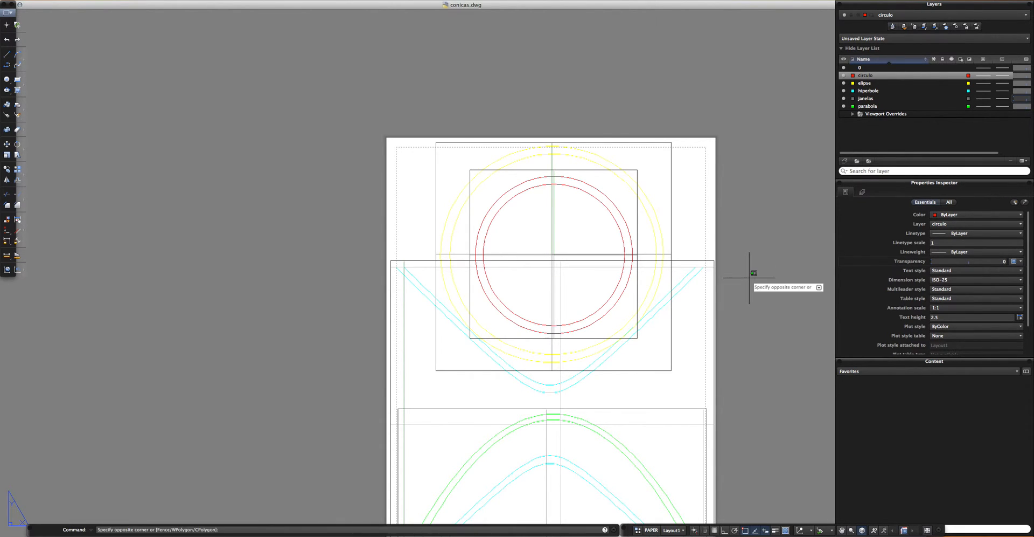
{"action": "scroll", "coordinate": [734, 279], "scroll_direction": "down", "scroll_amount": 2}
{"action": "middle_click_drag", "start_coordinate": [734, 279], "coordinate": [638, 256]}
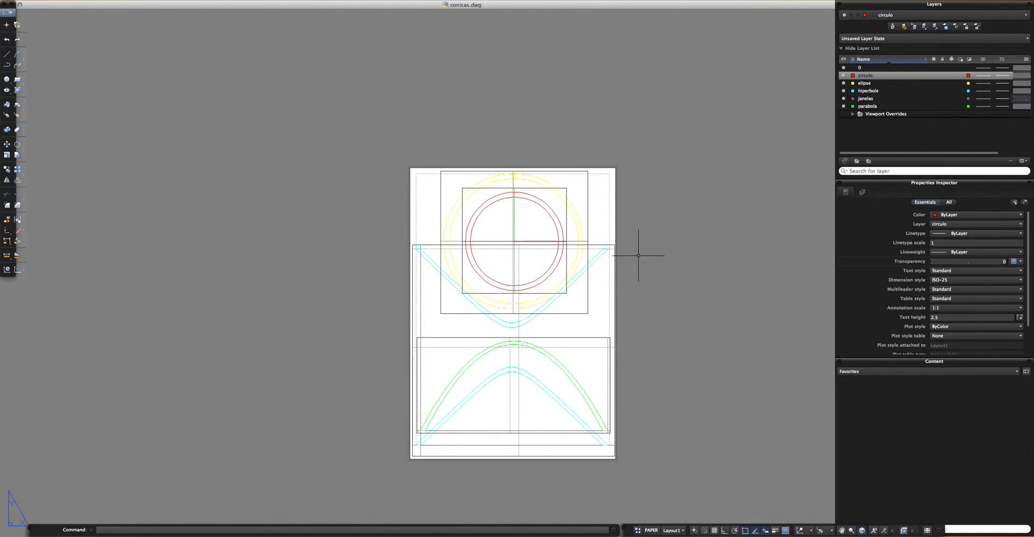
{"action": "type", "text": "PREVIEW"}
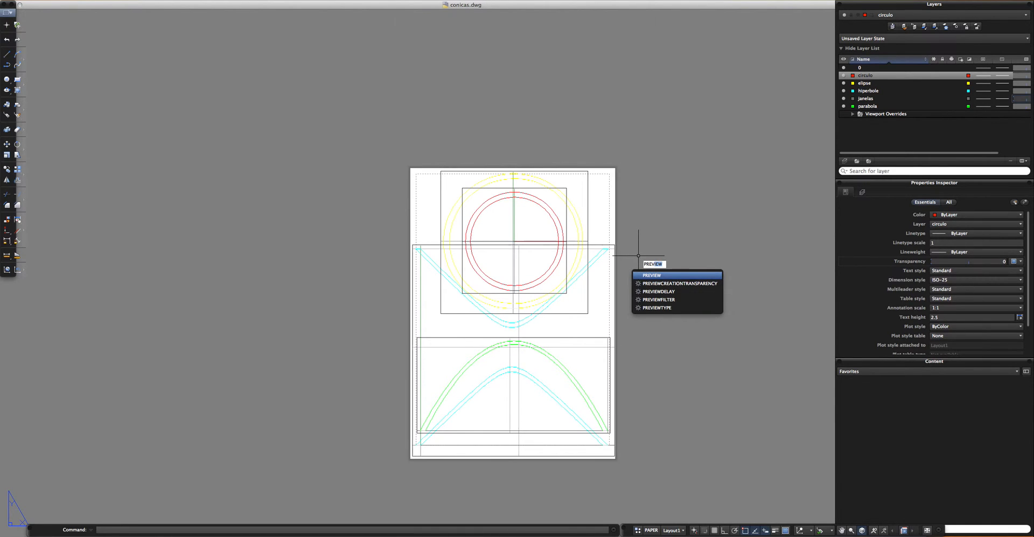
{"action": "key", "text": "Return"}
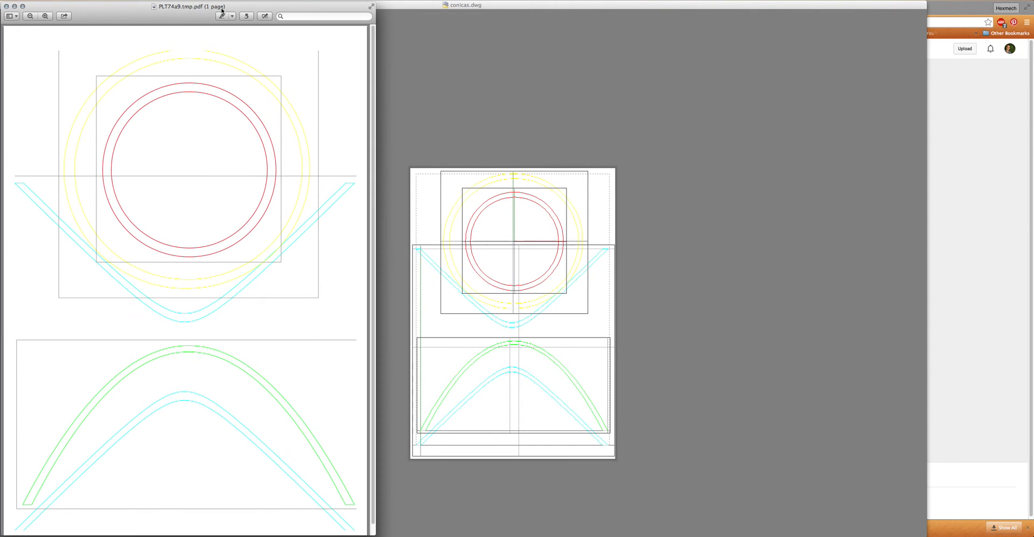
Examine the curves and viewport frames in the plot preview PDF, close it and return to the conicas.dwg layout
{"action": "scroll", "coordinate": [69, 170], "scroll_direction": "down", "scroll_amount": 1}
{"action": "scroll", "coordinate": [69, 170], "scroll_direction": "down", "scroll_amount": 1}
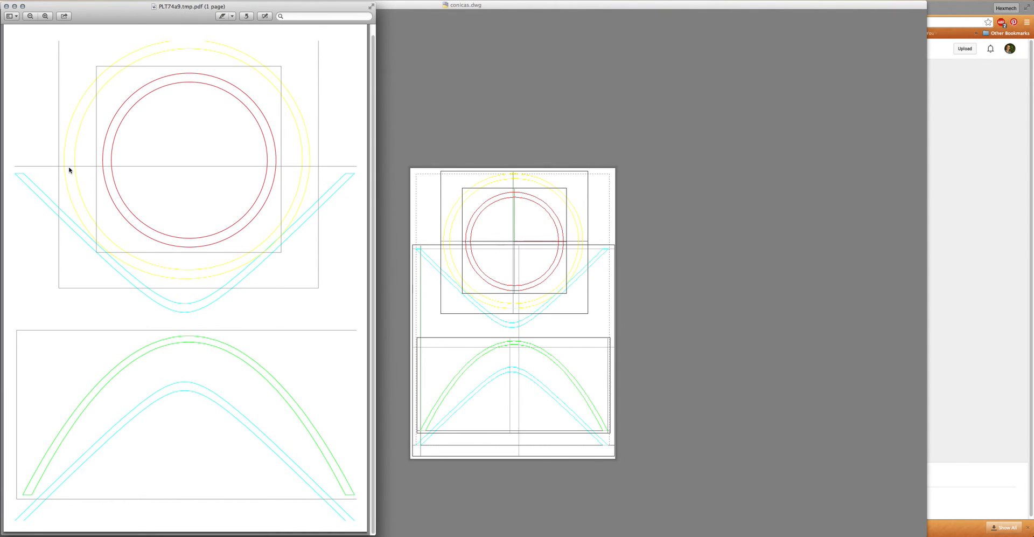
{"action": "scroll", "coordinate": [69, 170], "scroll_direction": "up", "scroll_amount": 1}
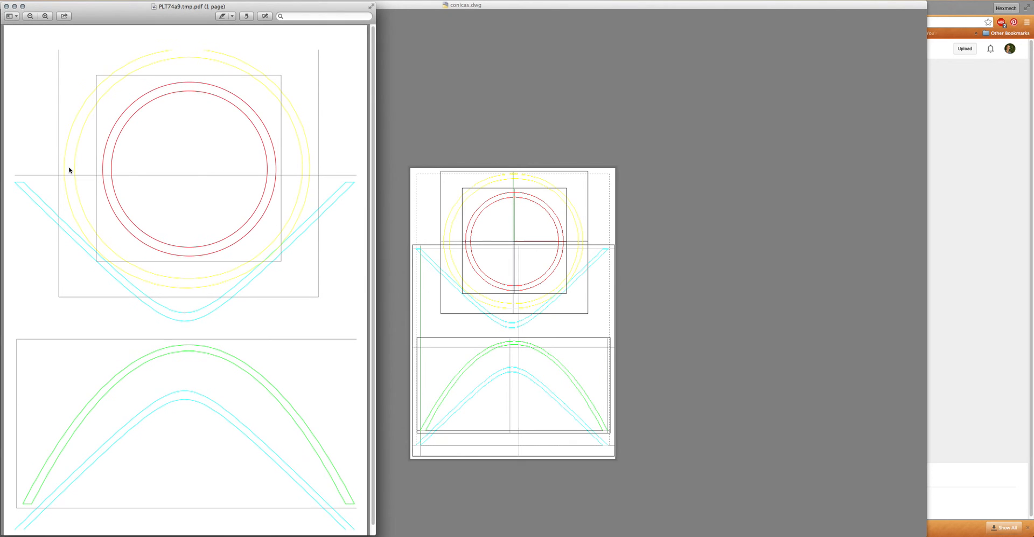
{"action": "left_click", "coordinate": [6, 6]}
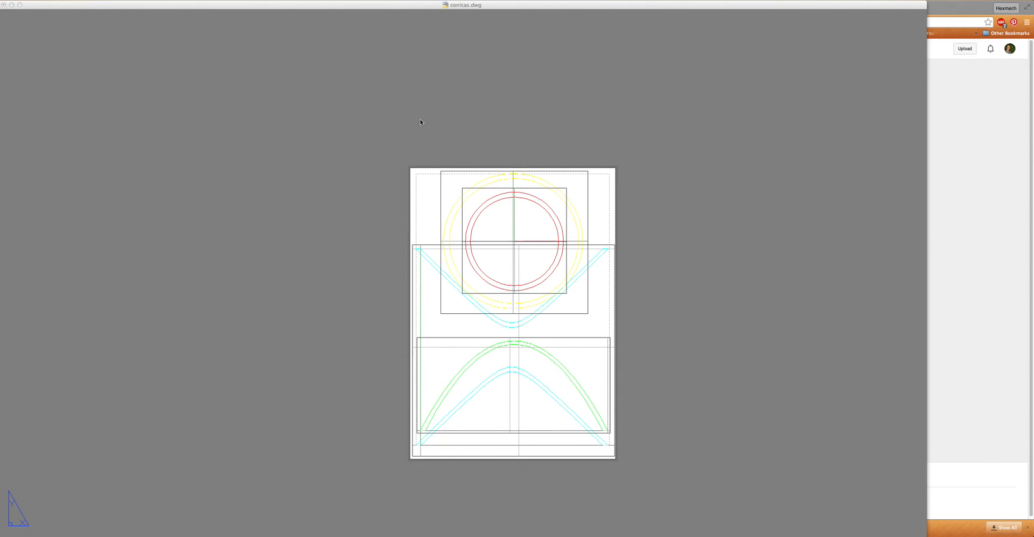
{"action": "left_click", "coordinate": [431, 126]}
{"action": "left_click", "coordinate": [407, 130]}
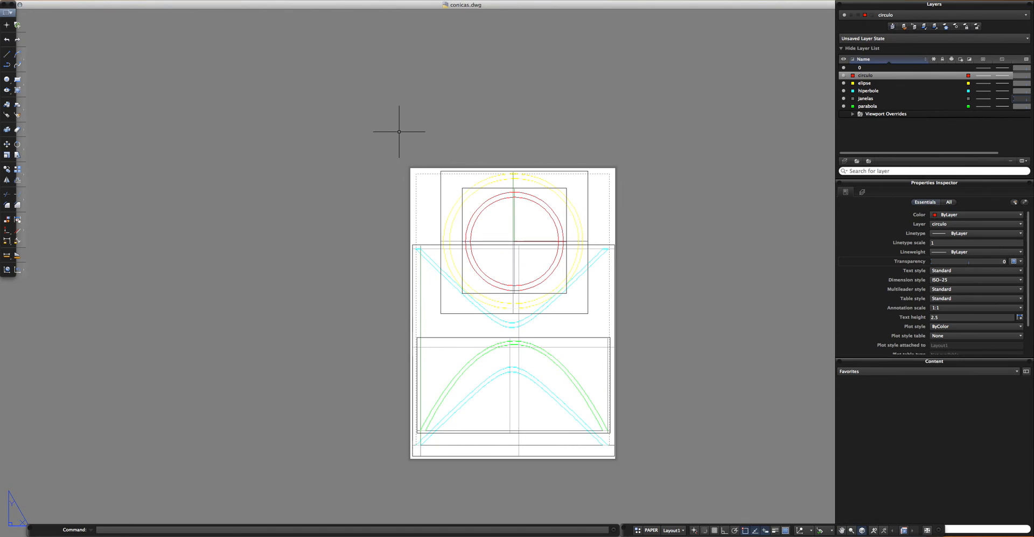